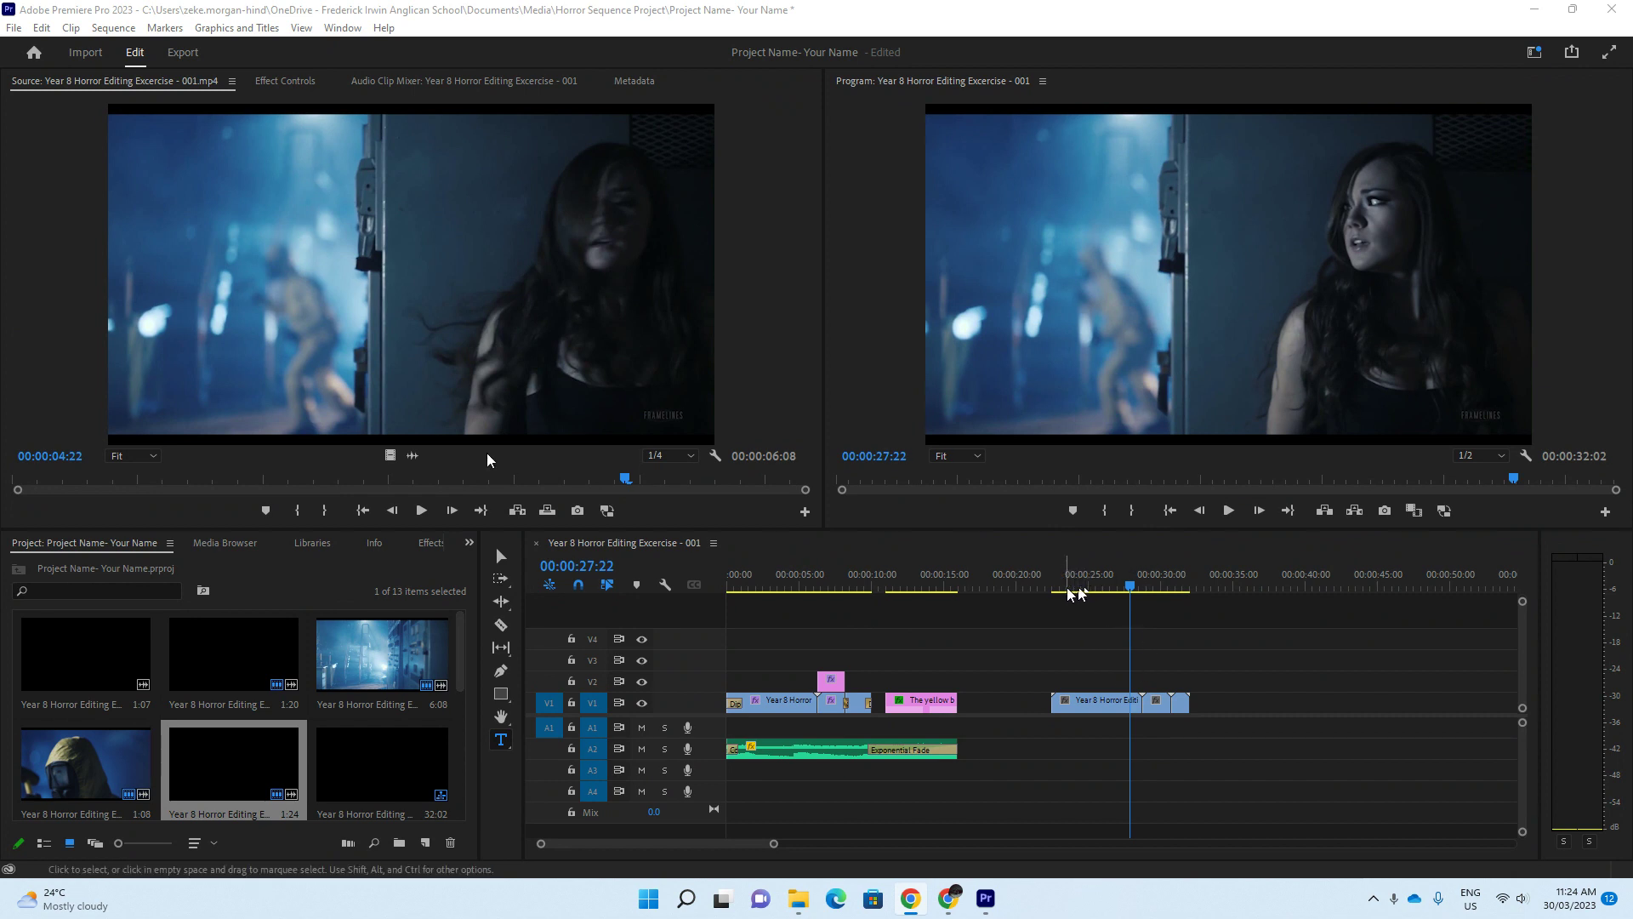
# Move the playhead to 00:00:27:16 and open the second Purple Planet Gothic Horror music track from the project for source viewing
pyautogui.moveTo(1069, 593); pyautogui.dragTo(1125, 587)
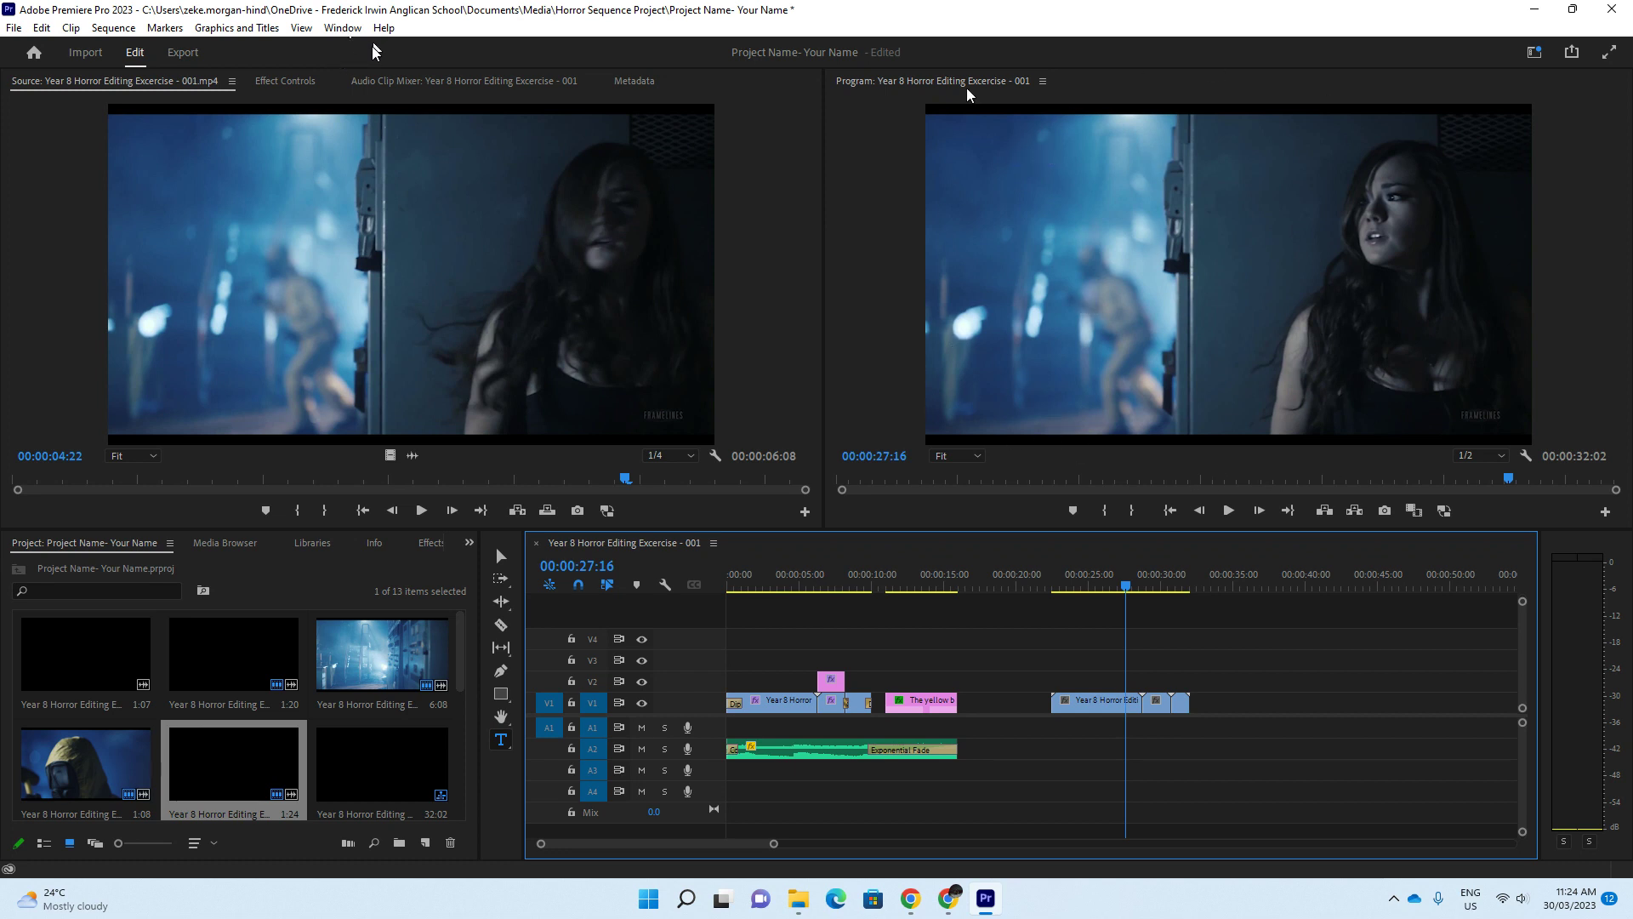
pyautogui.click(836, 225)
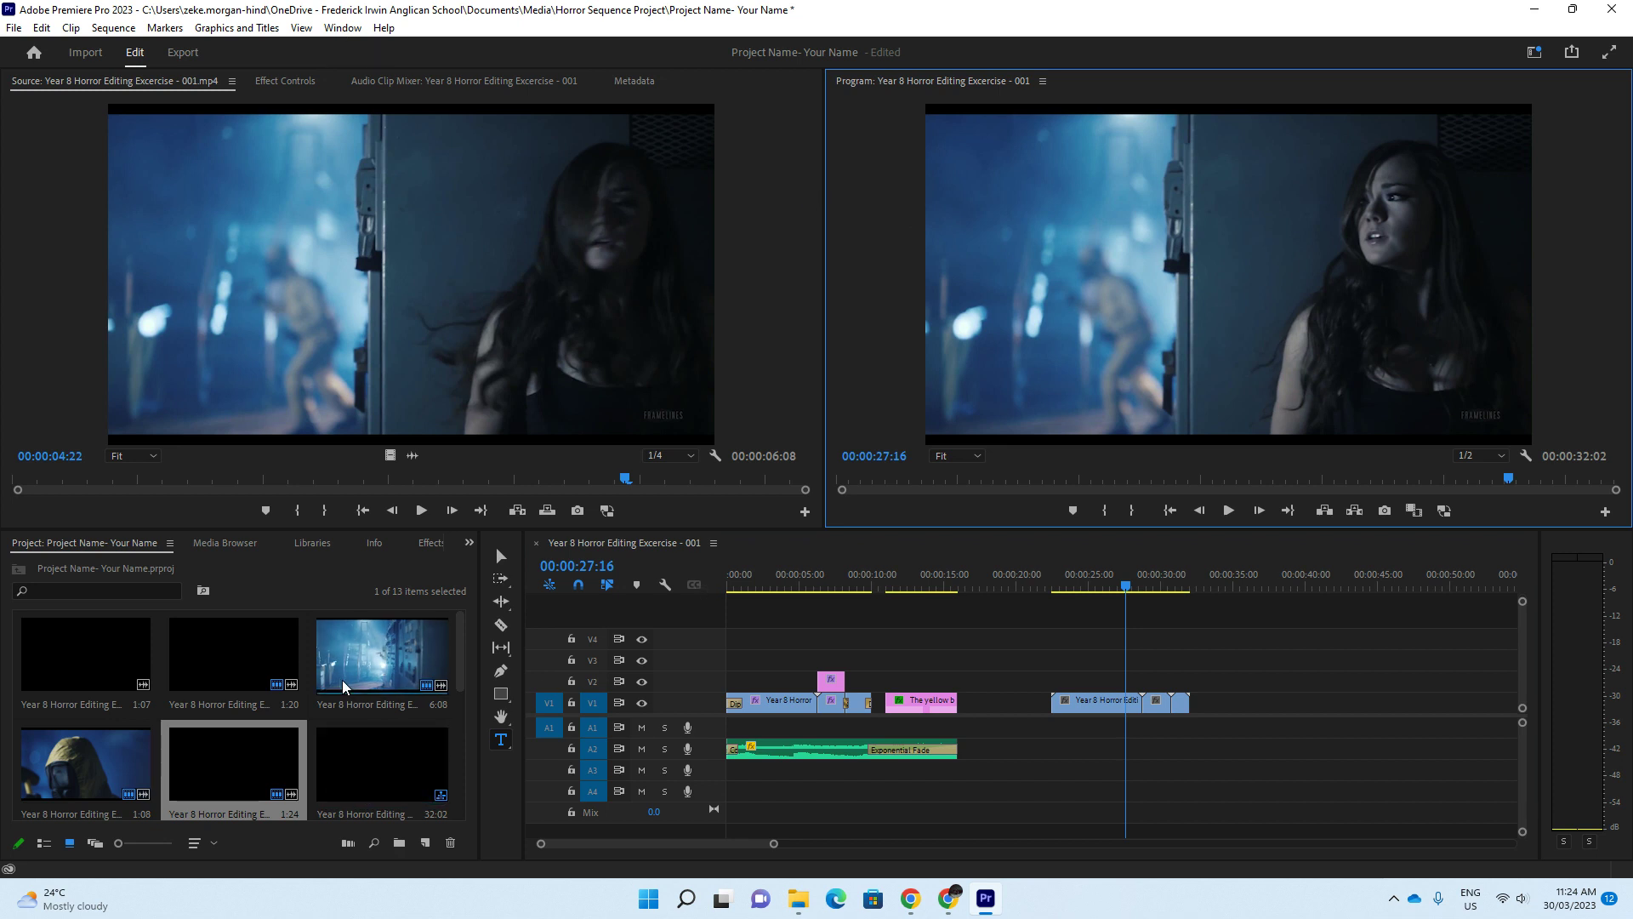
pyautogui.scroll(-5, 343, 688)
pyautogui.doubleClick(242, 672)
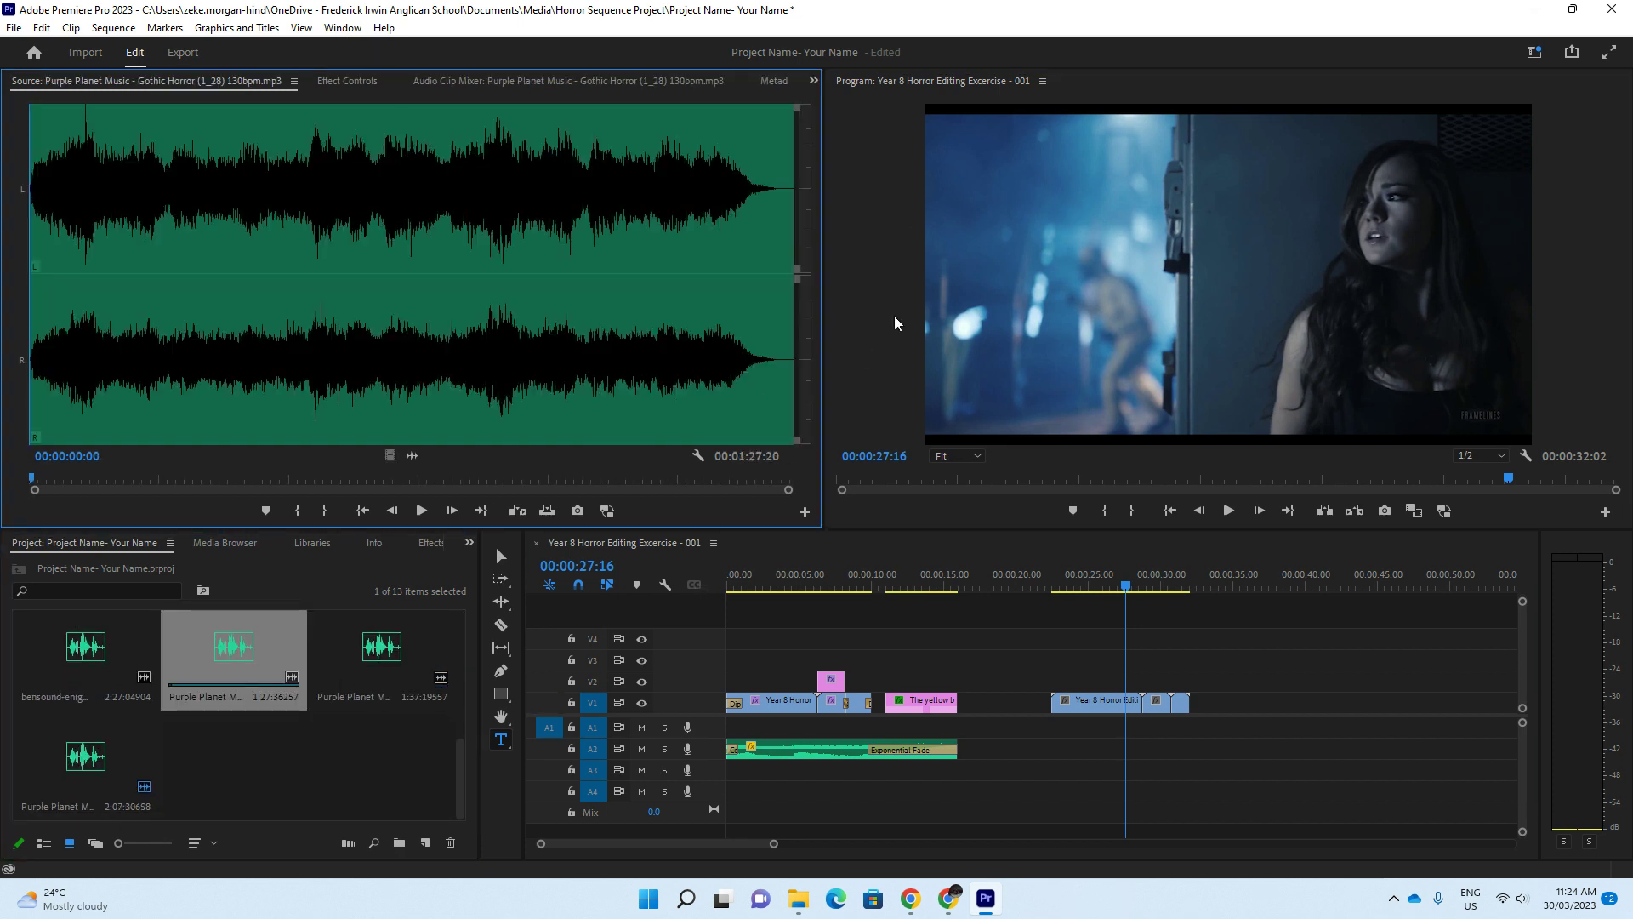
pyautogui.click(894, 323)
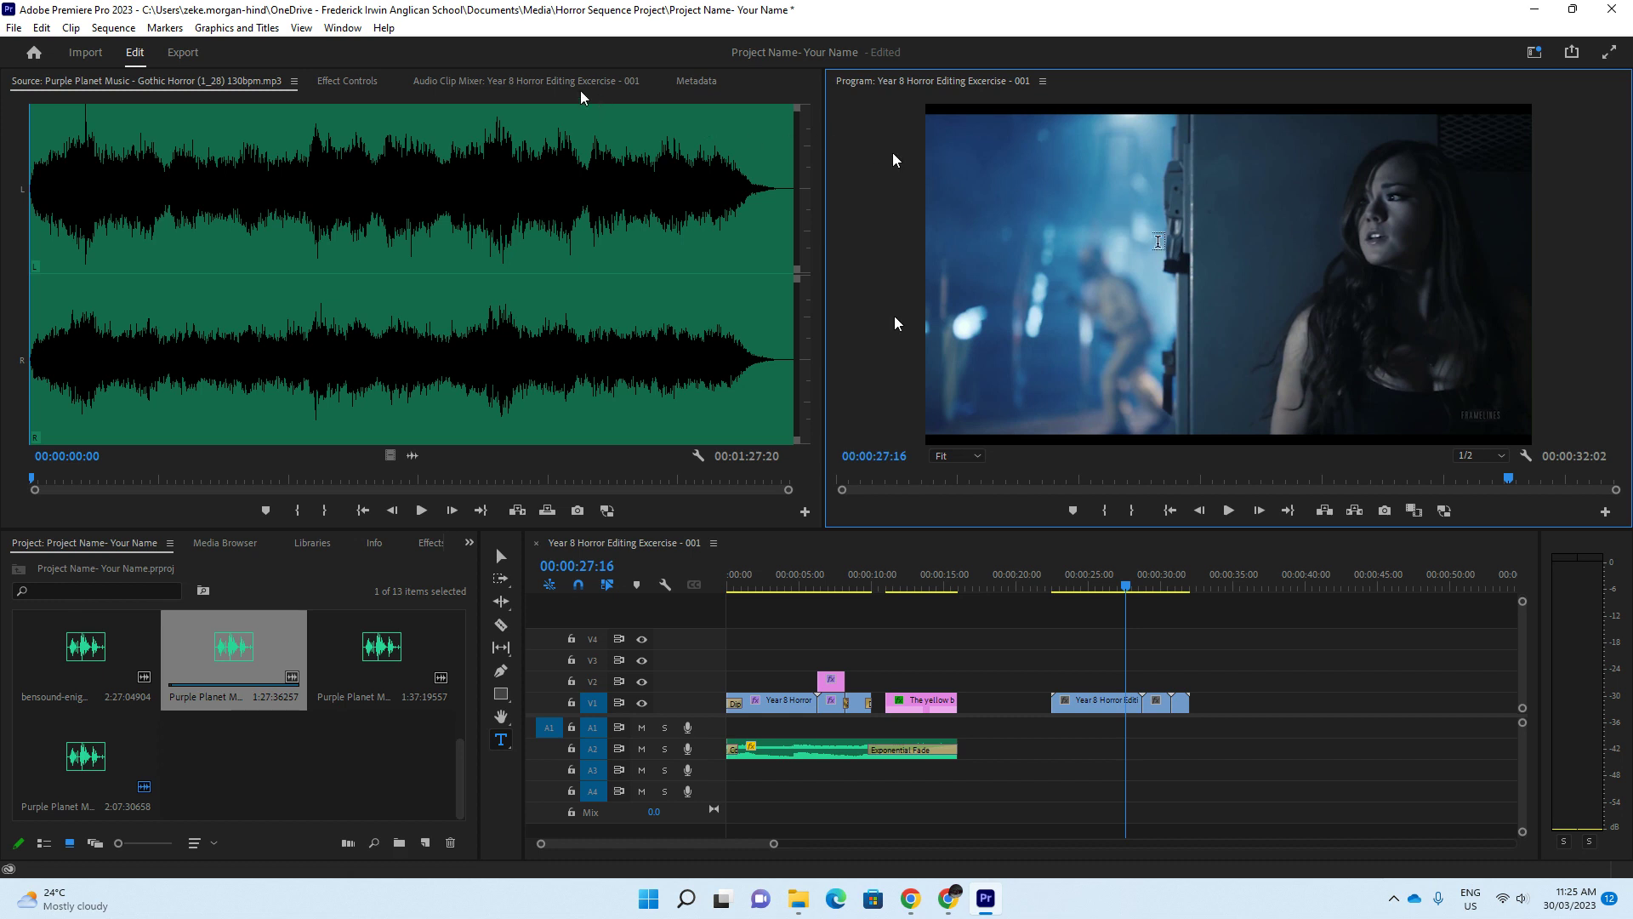
# Switch to the Color workspace and select the V1 video clip under the playhead
pyautogui.click(353, 31)
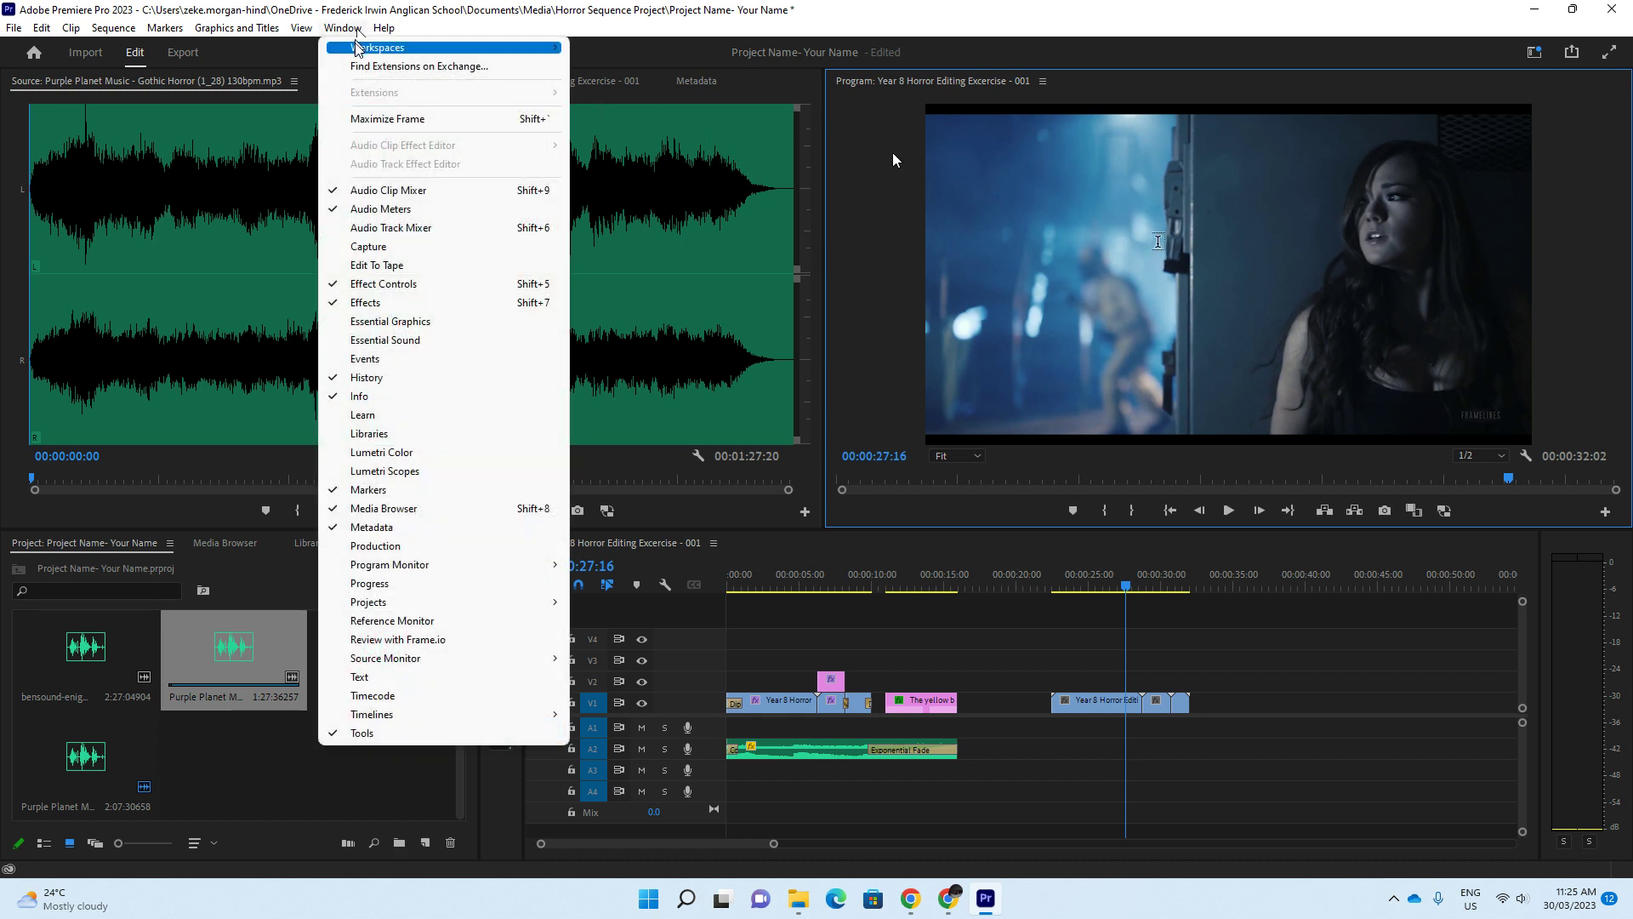
pyautogui.moveTo(359, 49)
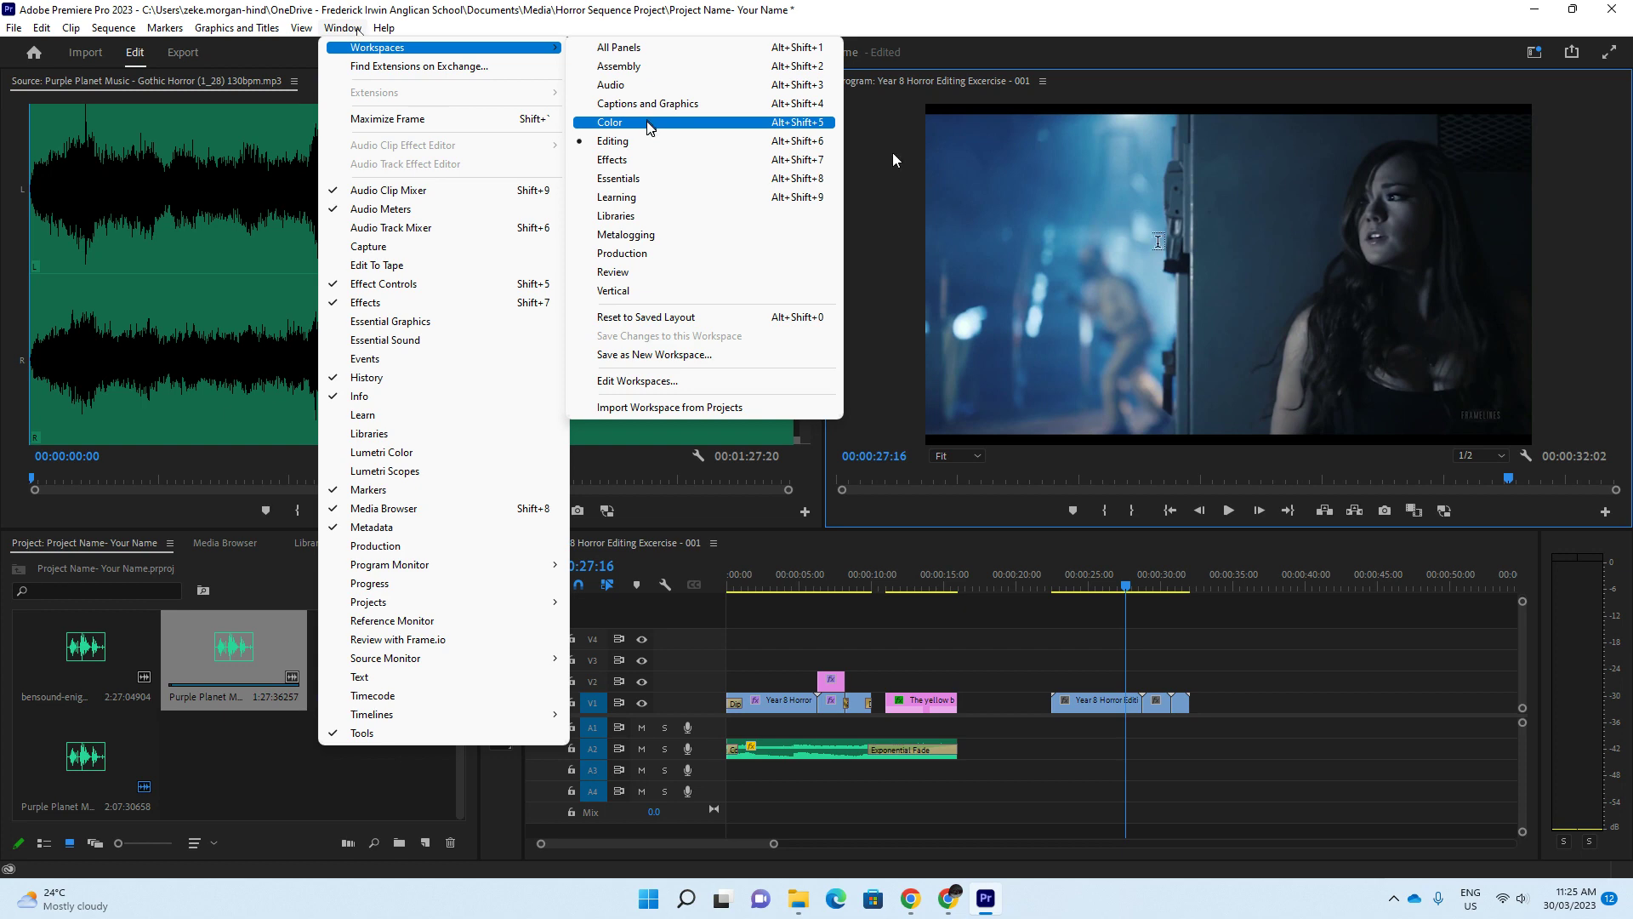
pyautogui.click(609, 122)
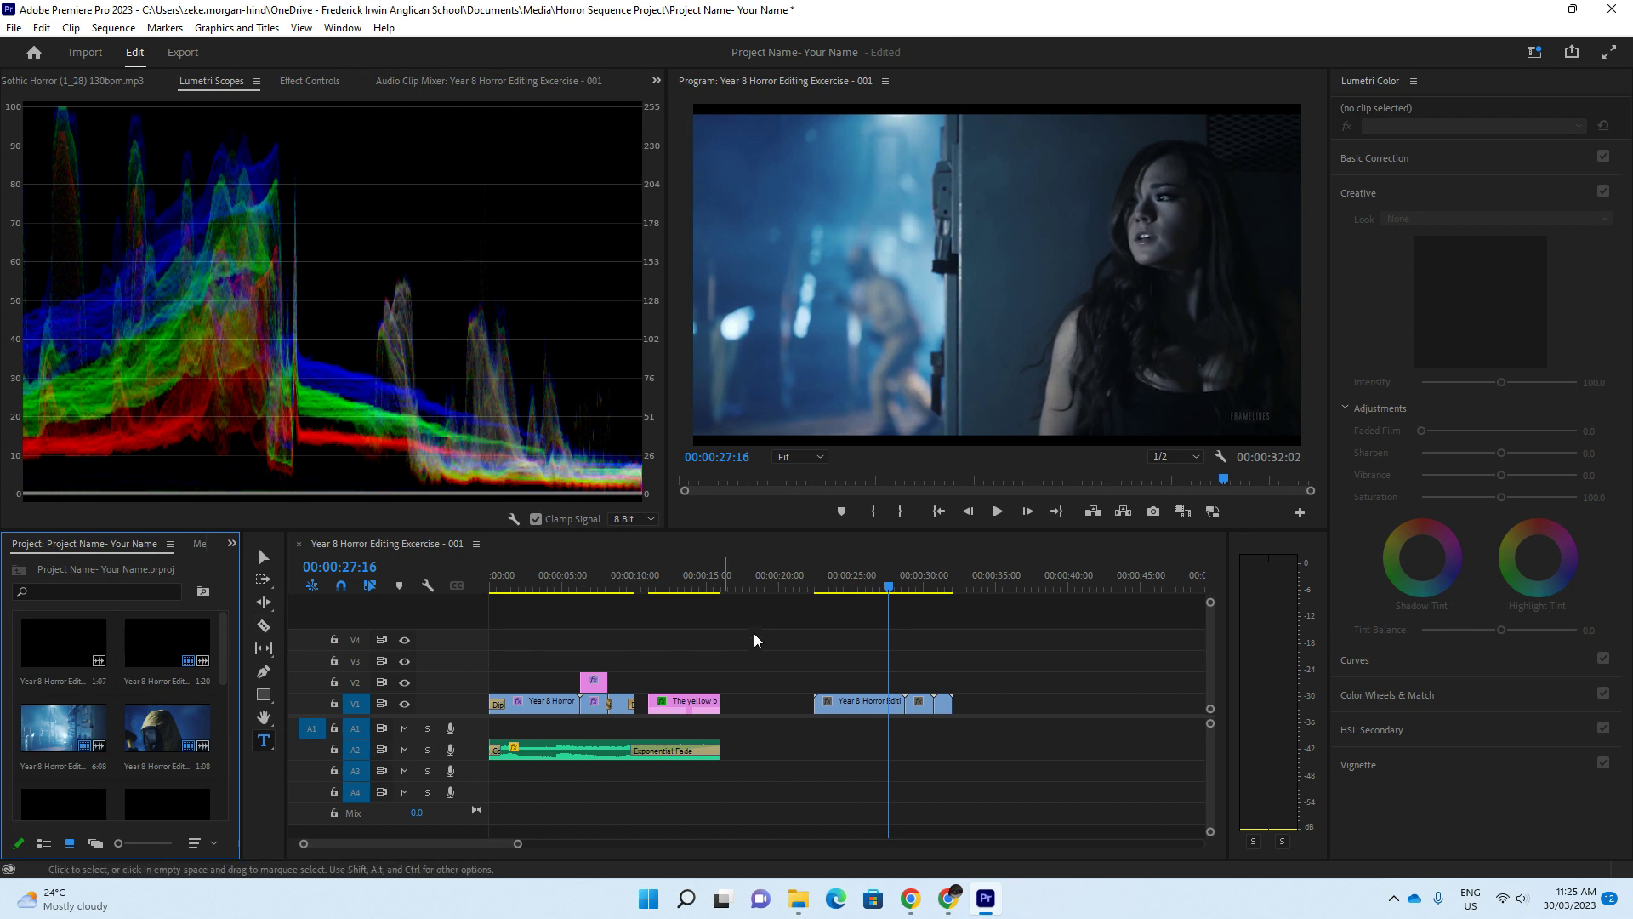
pyautogui.click(880, 713)
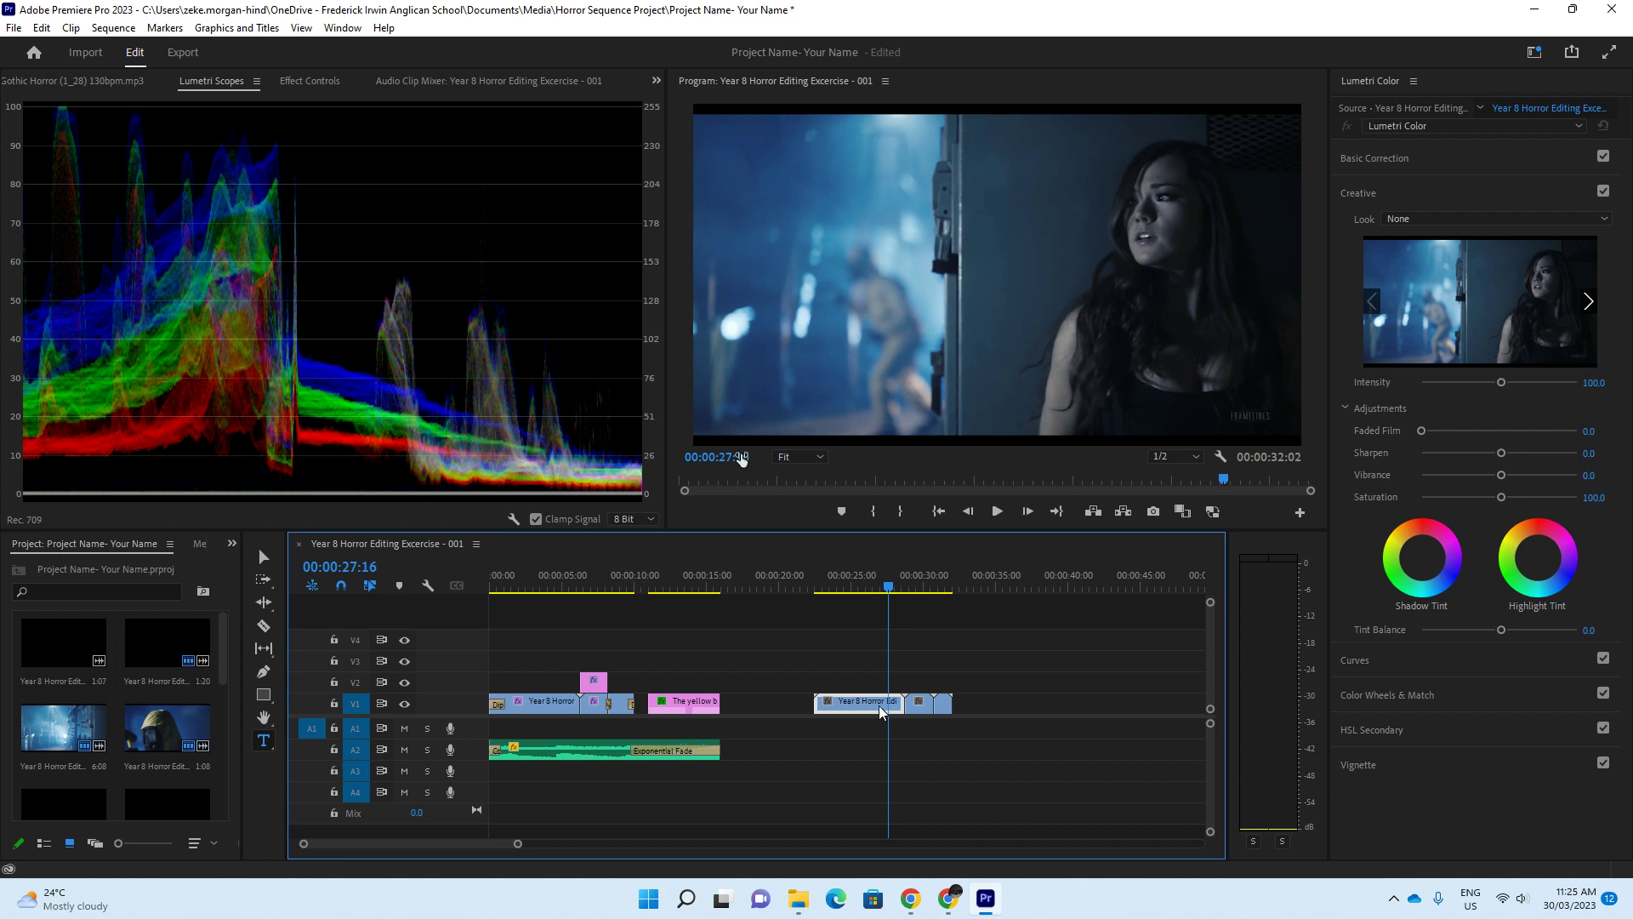
# Examine the creative looks list, the source and sequence clip targets, and the available Lumetri Color sections for the selected clip
pyautogui.click(1420, 223)
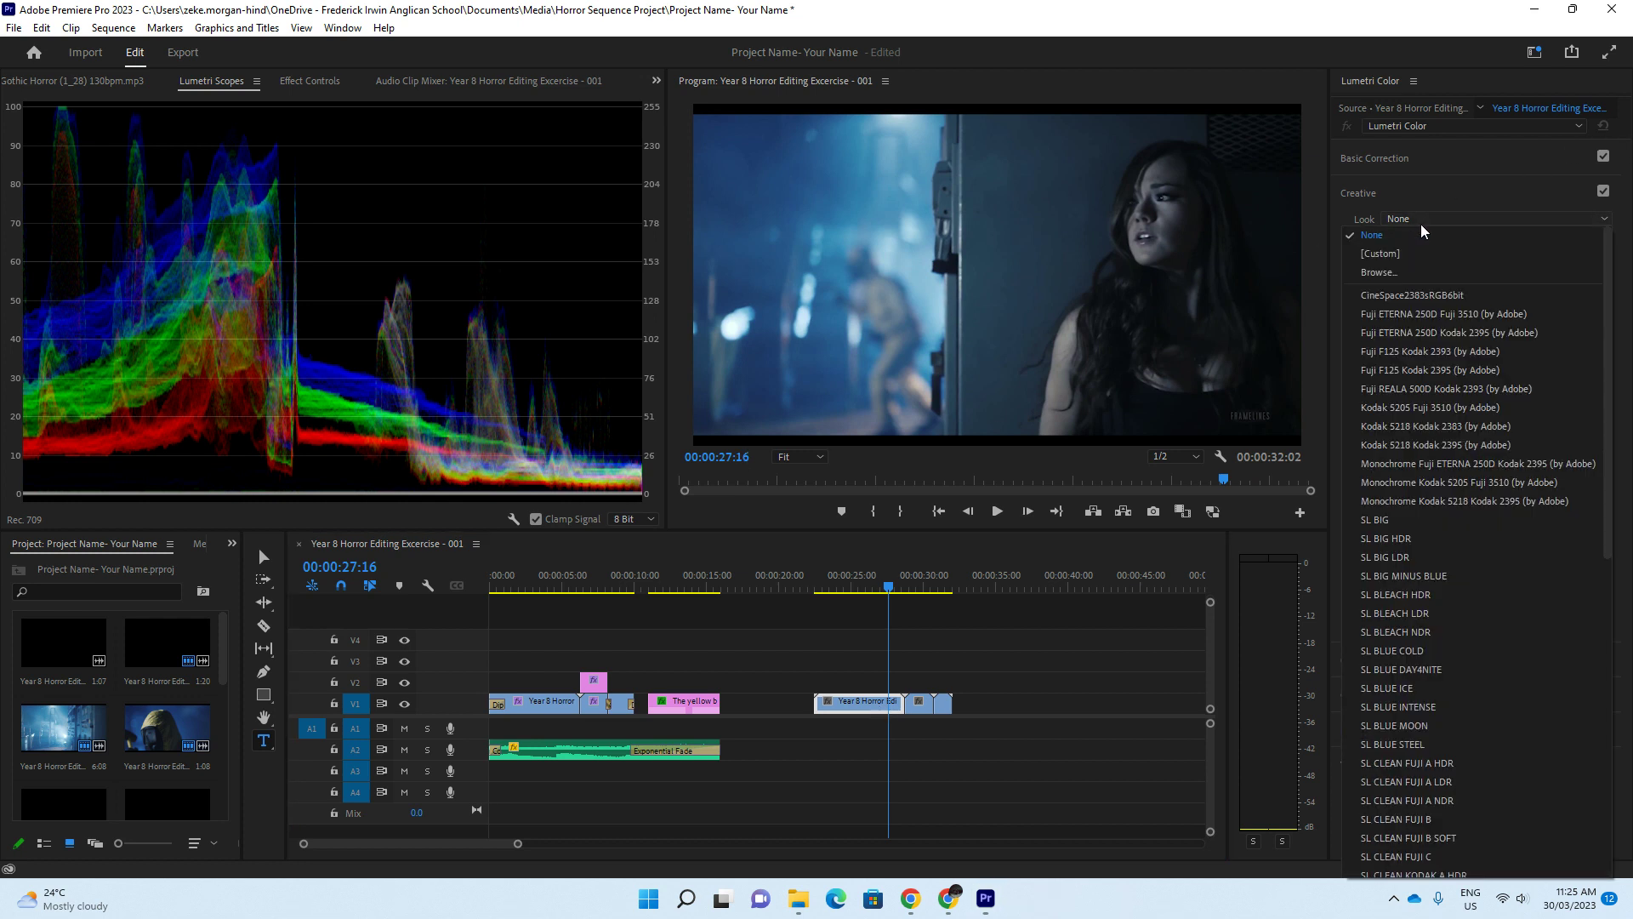
pyautogui.click(1442, 204)
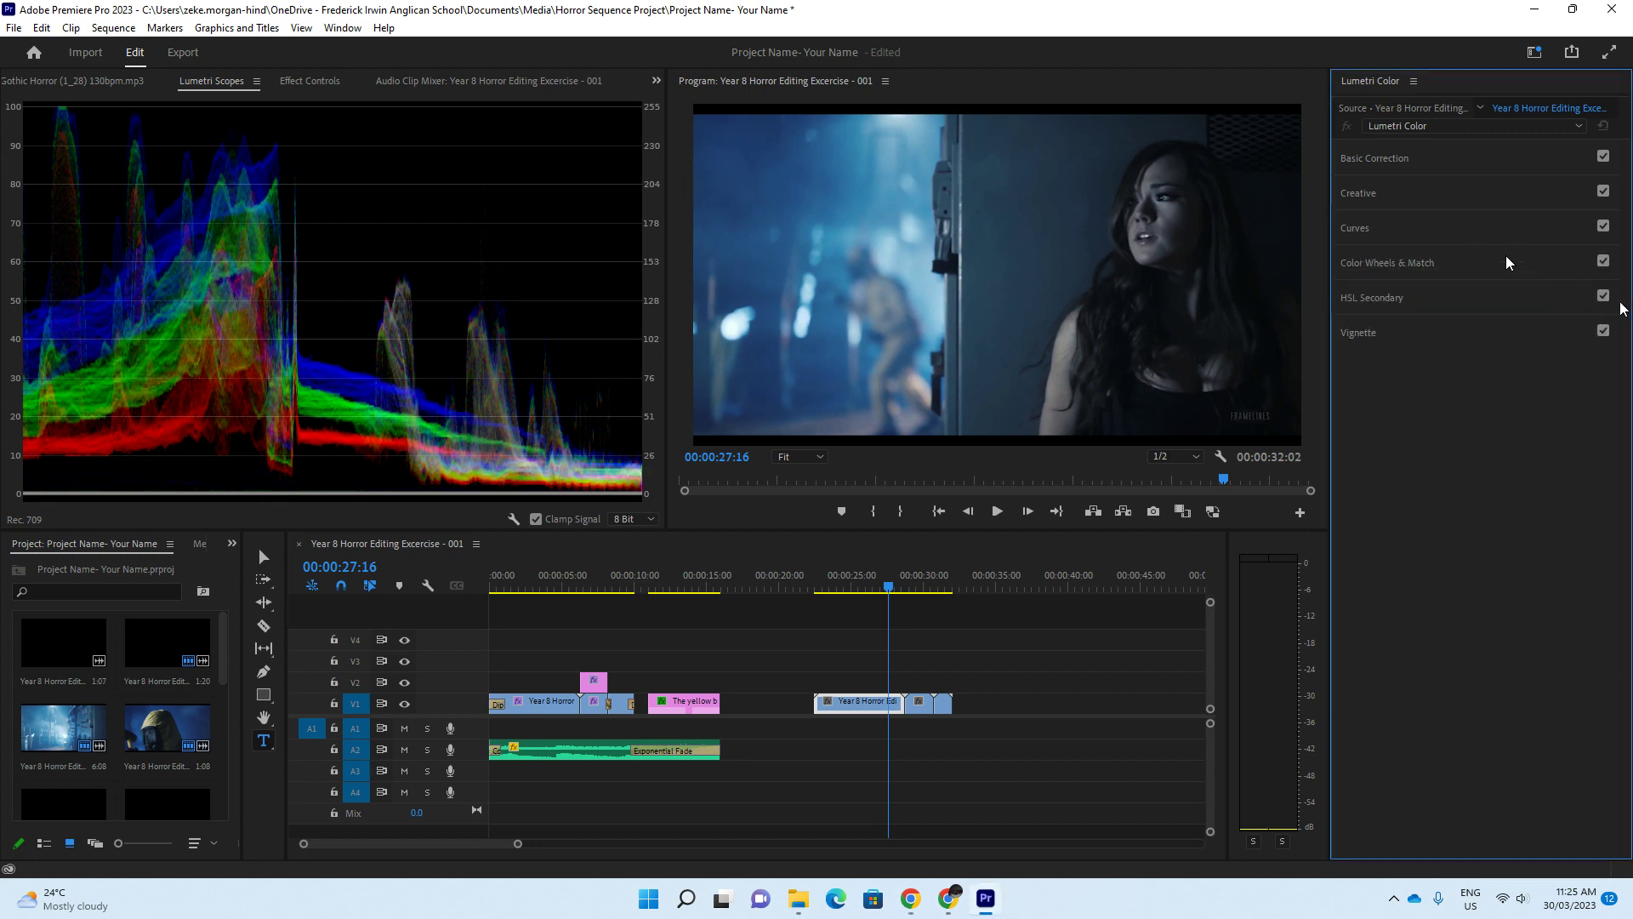
pyautogui.click(1399, 109)
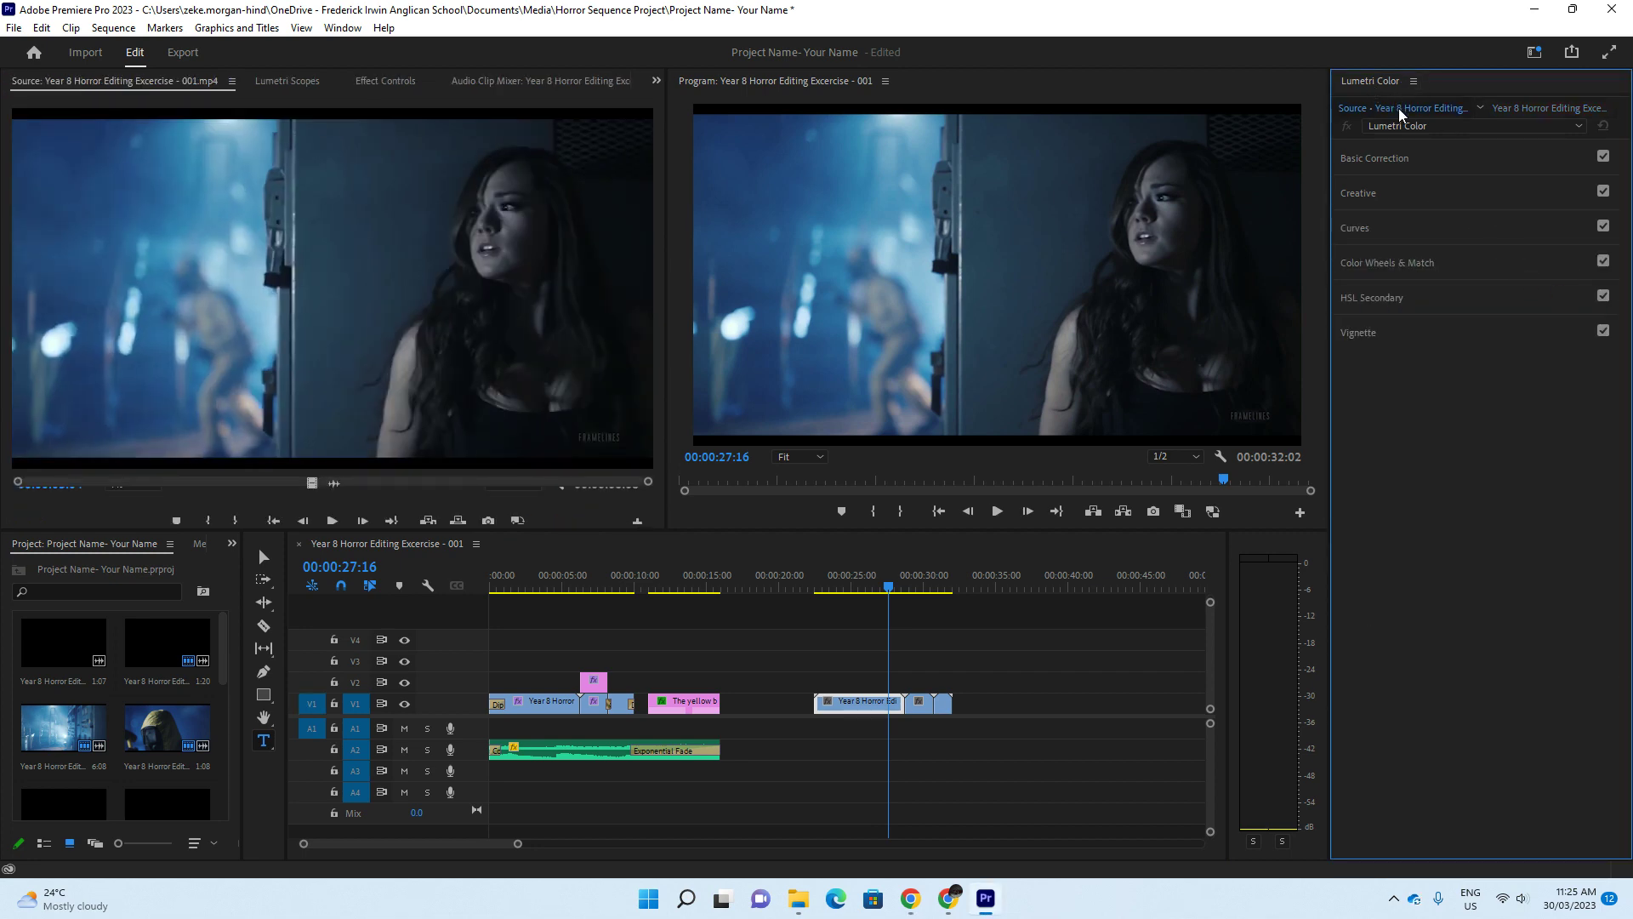
pyautogui.click(1526, 109)
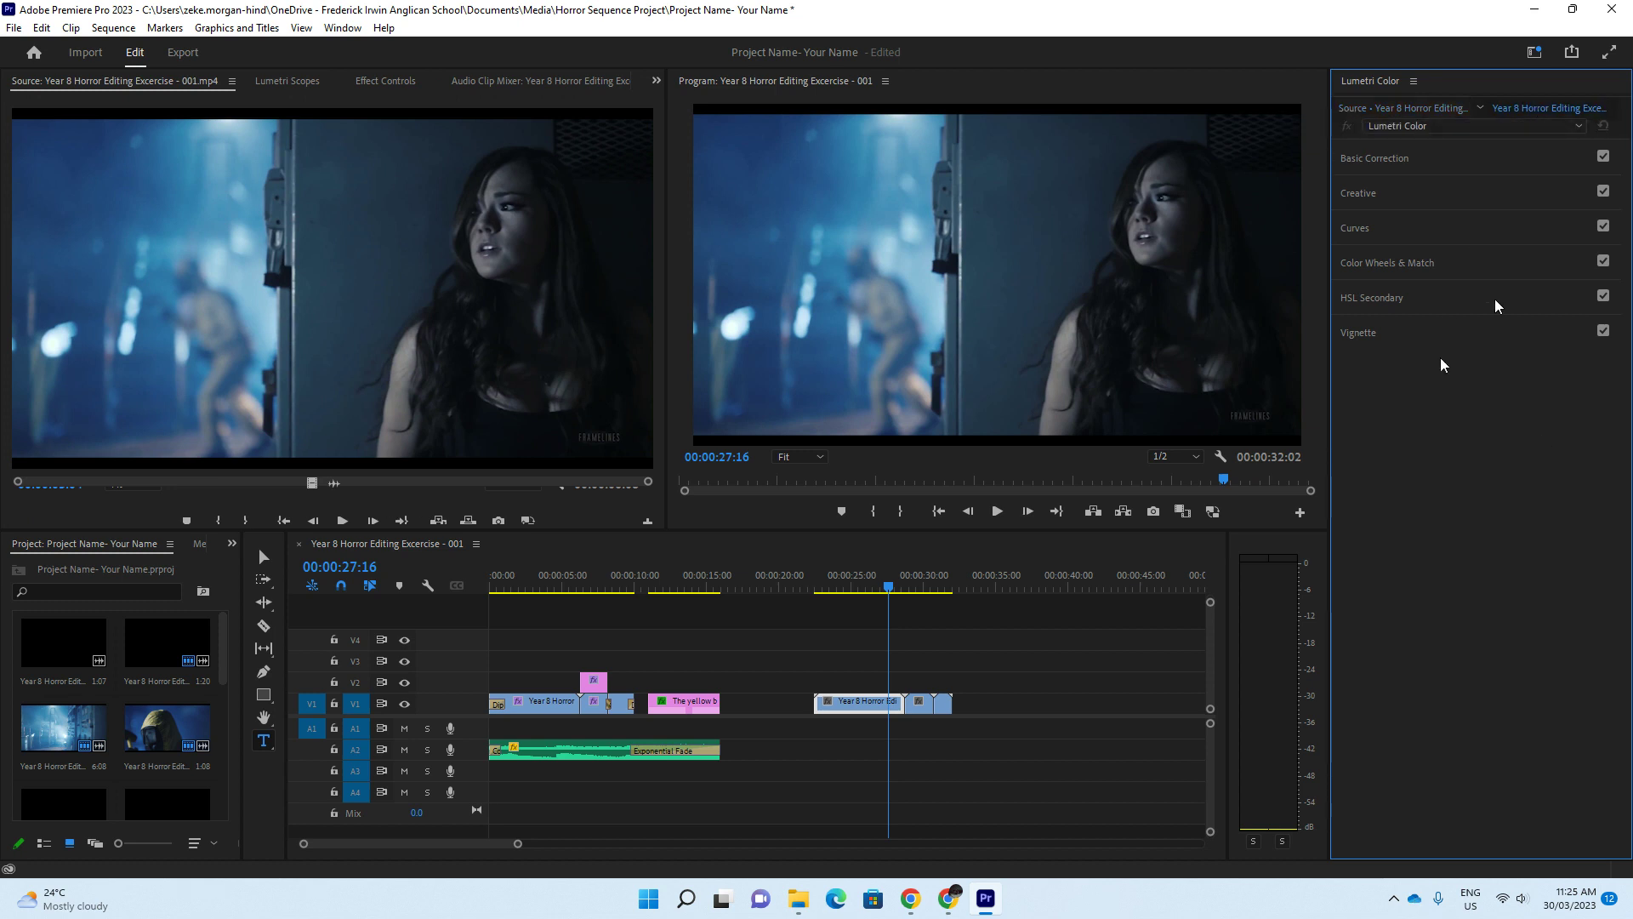
pyautogui.click(1475, 126)
pyautogui.click(1474, 357)
pyautogui.click(1375, 159)
pyautogui.click(1433, 158)
pyautogui.click(1429, 191)
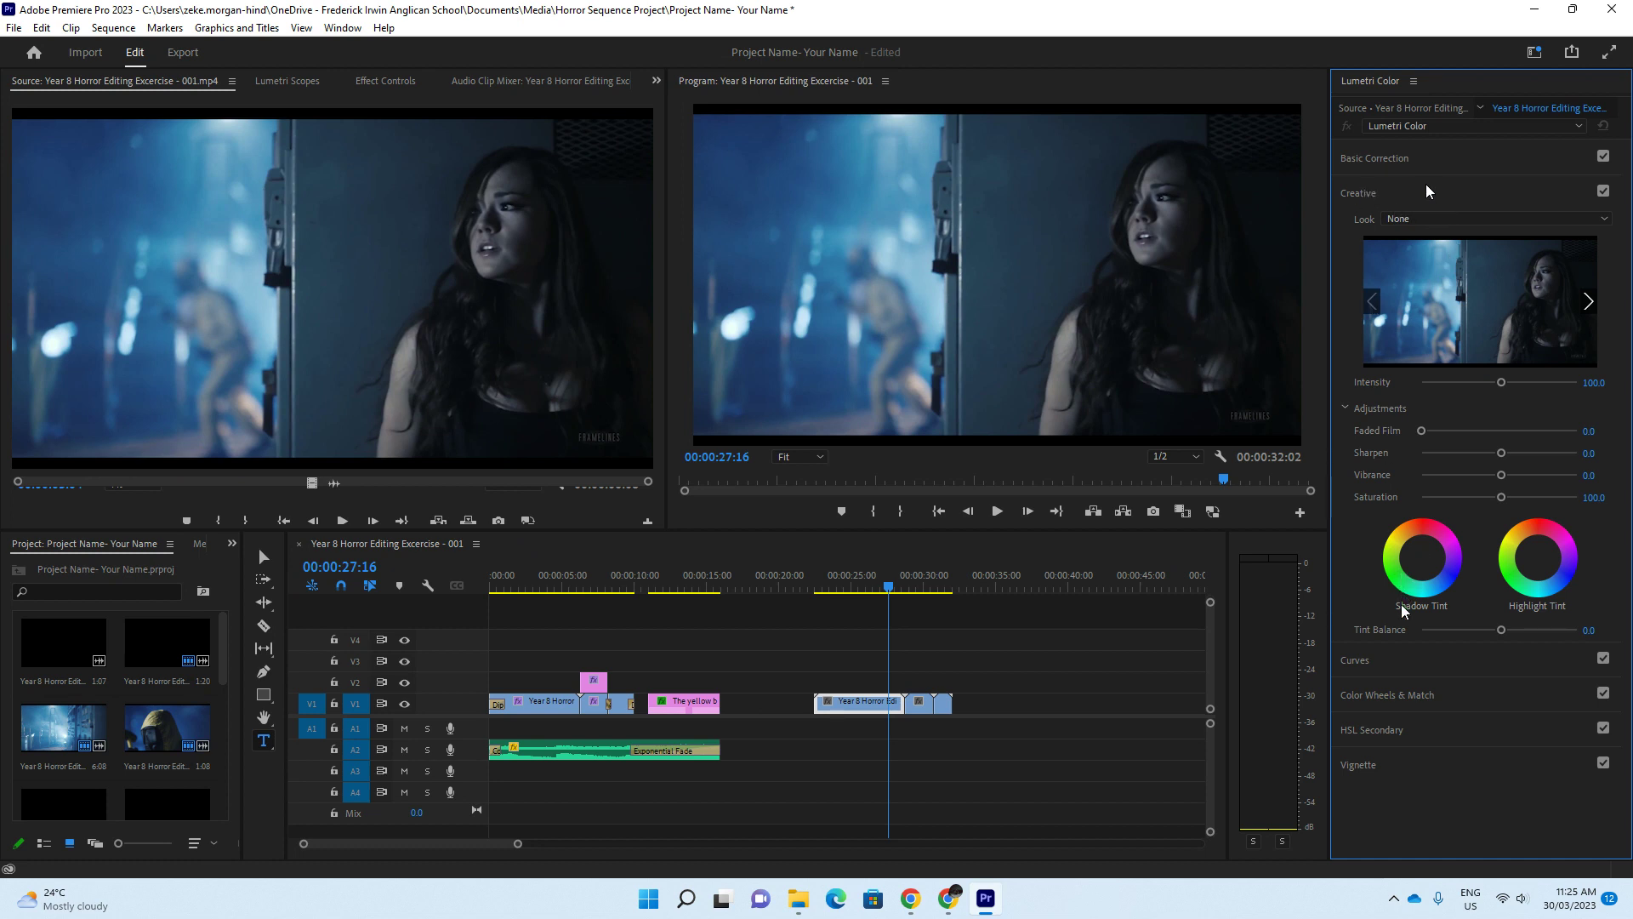
# Browse the creative look previews and apply the Kodak 5218 Kodak 2383 (by Adobe) look to the clip
pyautogui.click(1589, 302)
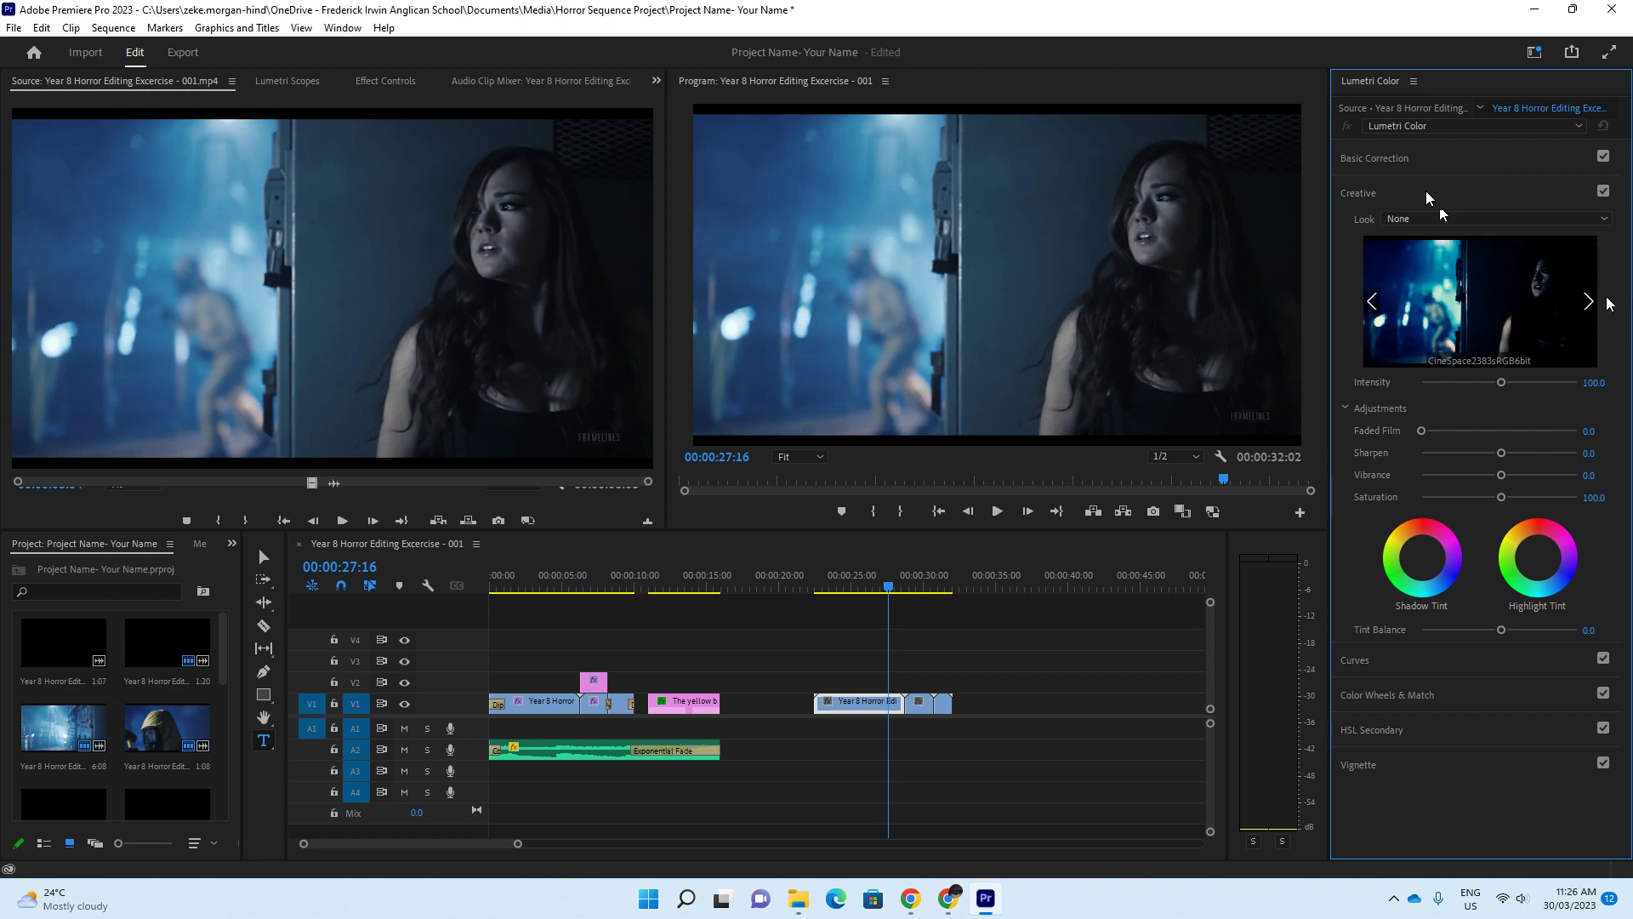
pyautogui.click(1589, 301)
pyautogui.click(1589, 302)
pyautogui.click(1588, 302)
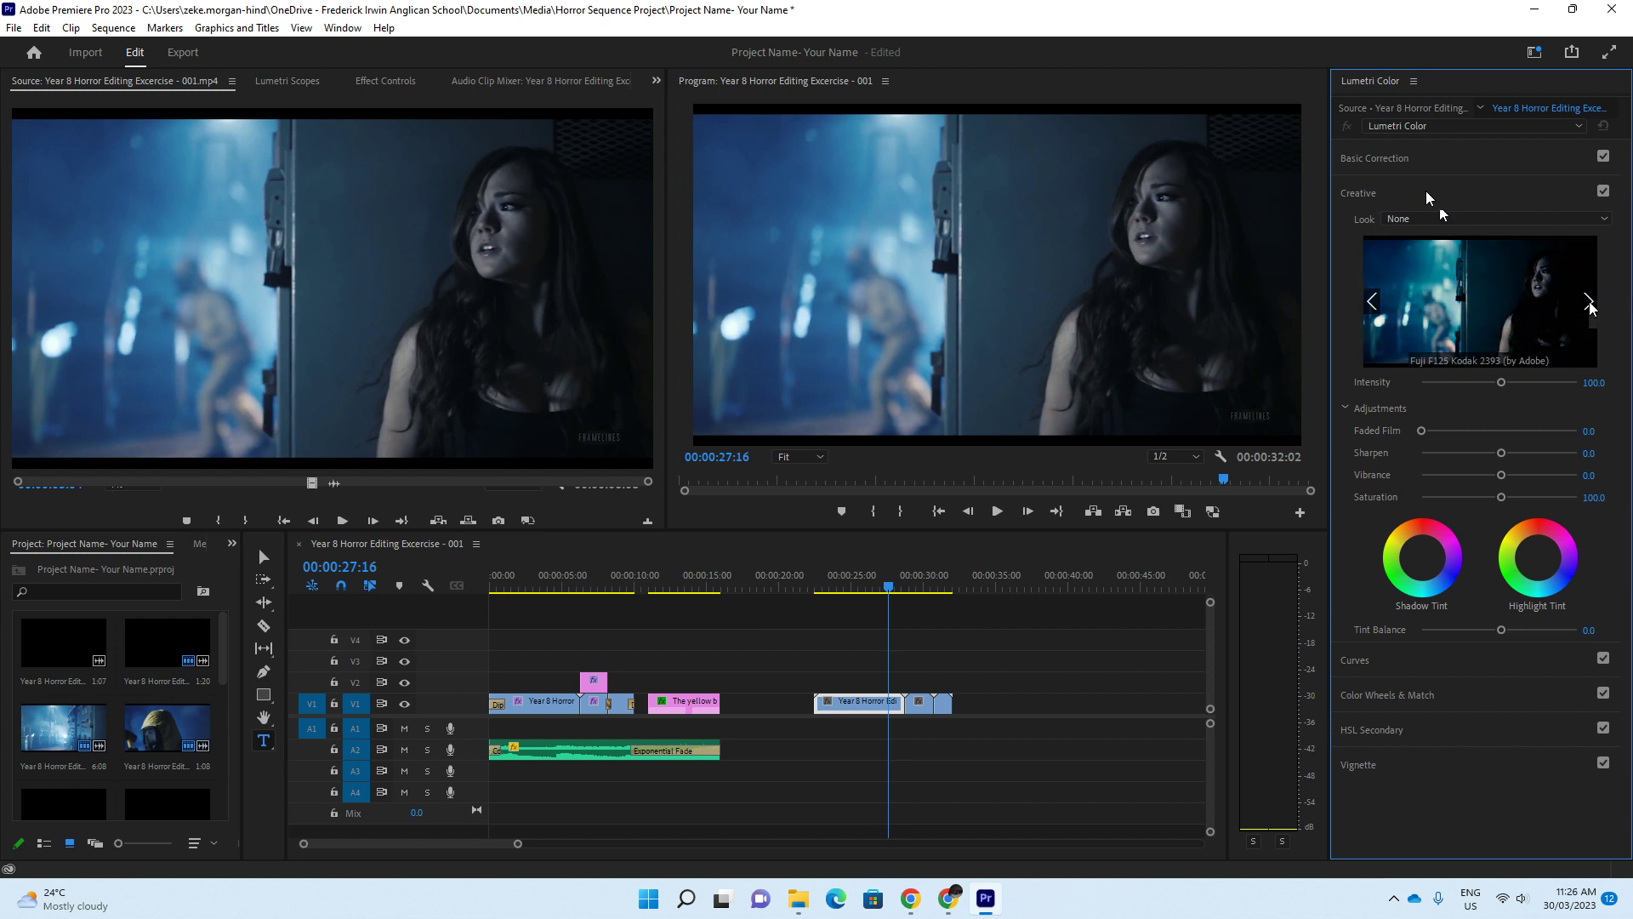
pyautogui.click(1589, 301)
pyautogui.click(1589, 302)
pyautogui.click(1589, 301)
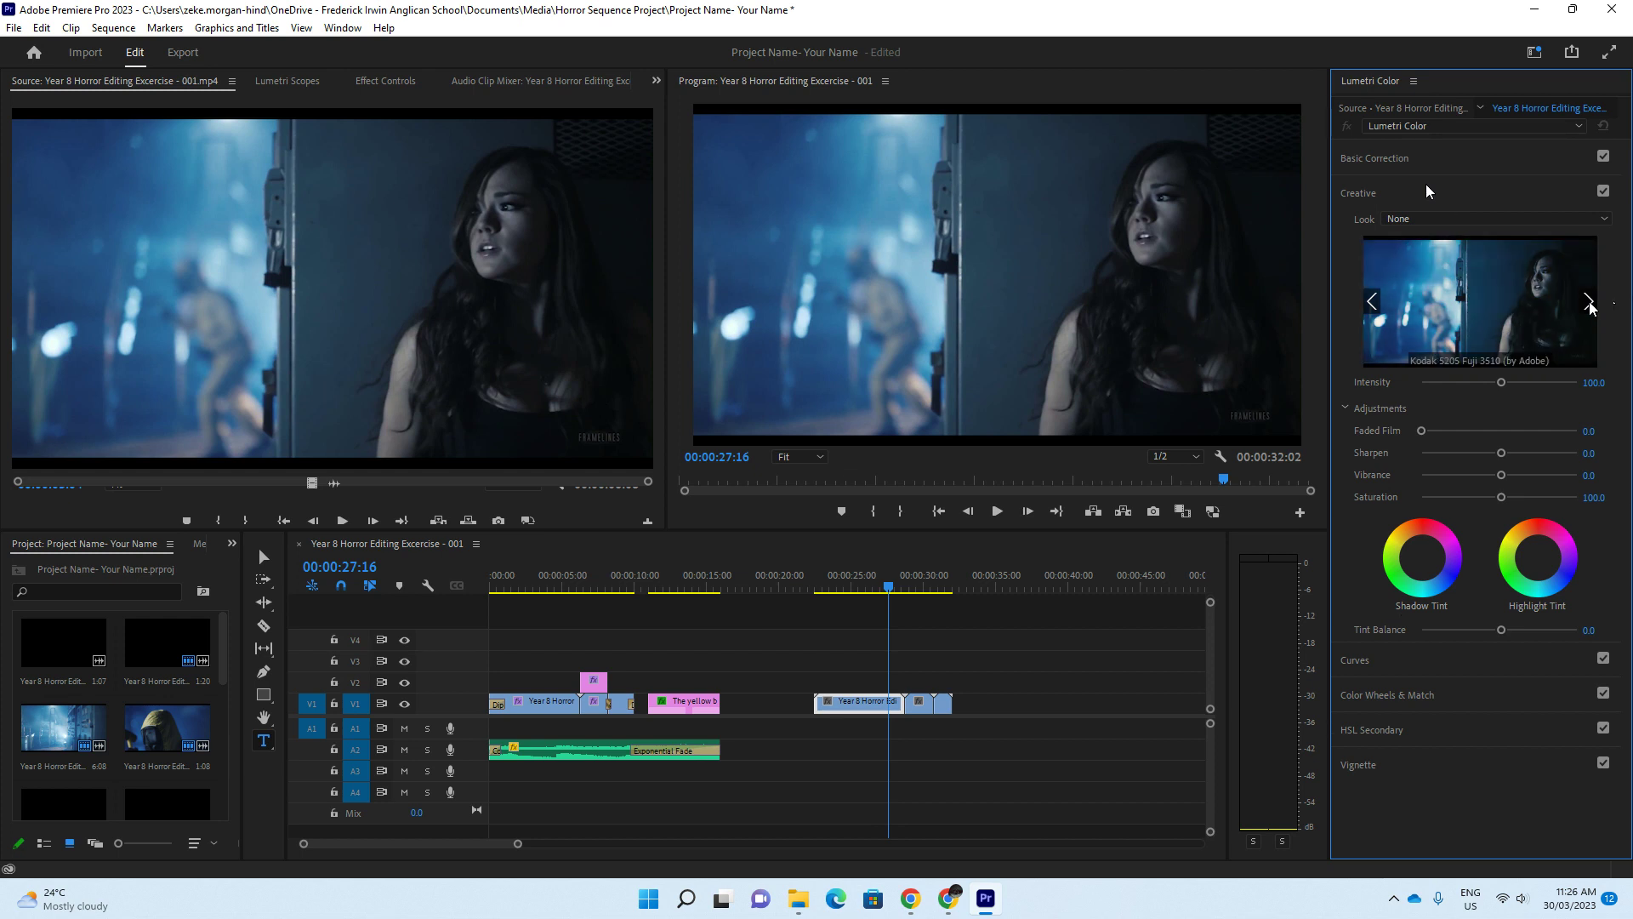
pyautogui.click(1589, 302)
pyautogui.click(1535, 304)
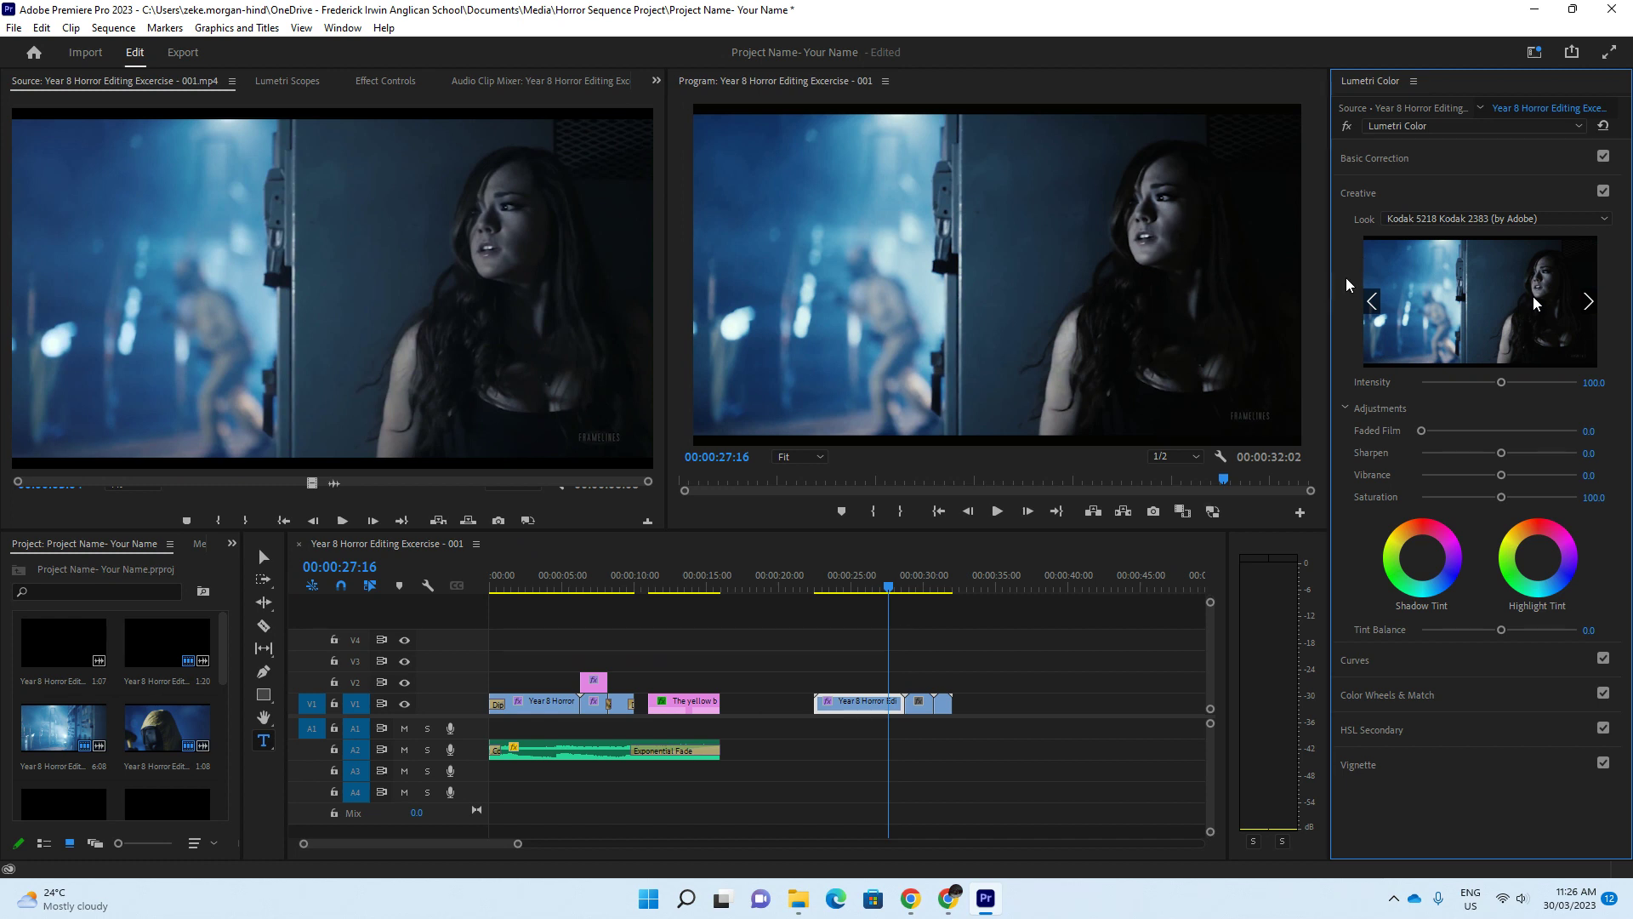
# Change the clip's creative look to Monochrome Fuji ETERNA 250D Kodak 2395 (by Adobe)
pyautogui.click(1592, 315)
pyautogui.click(1593, 315)
pyautogui.click(1593, 314)
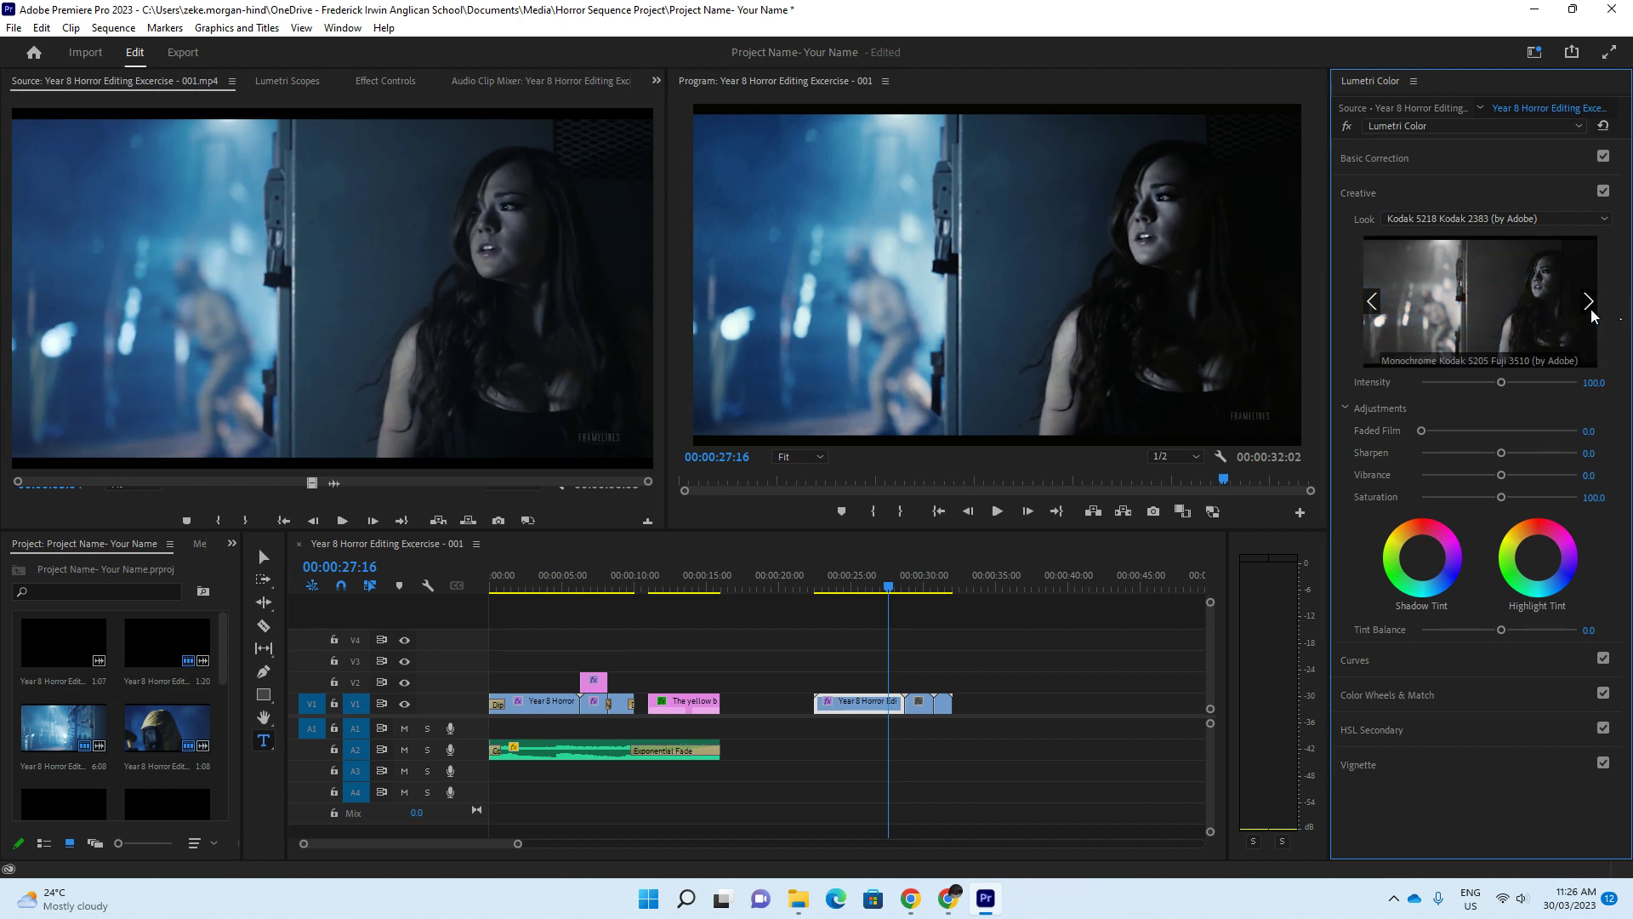
pyautogui.click(1372, 302)
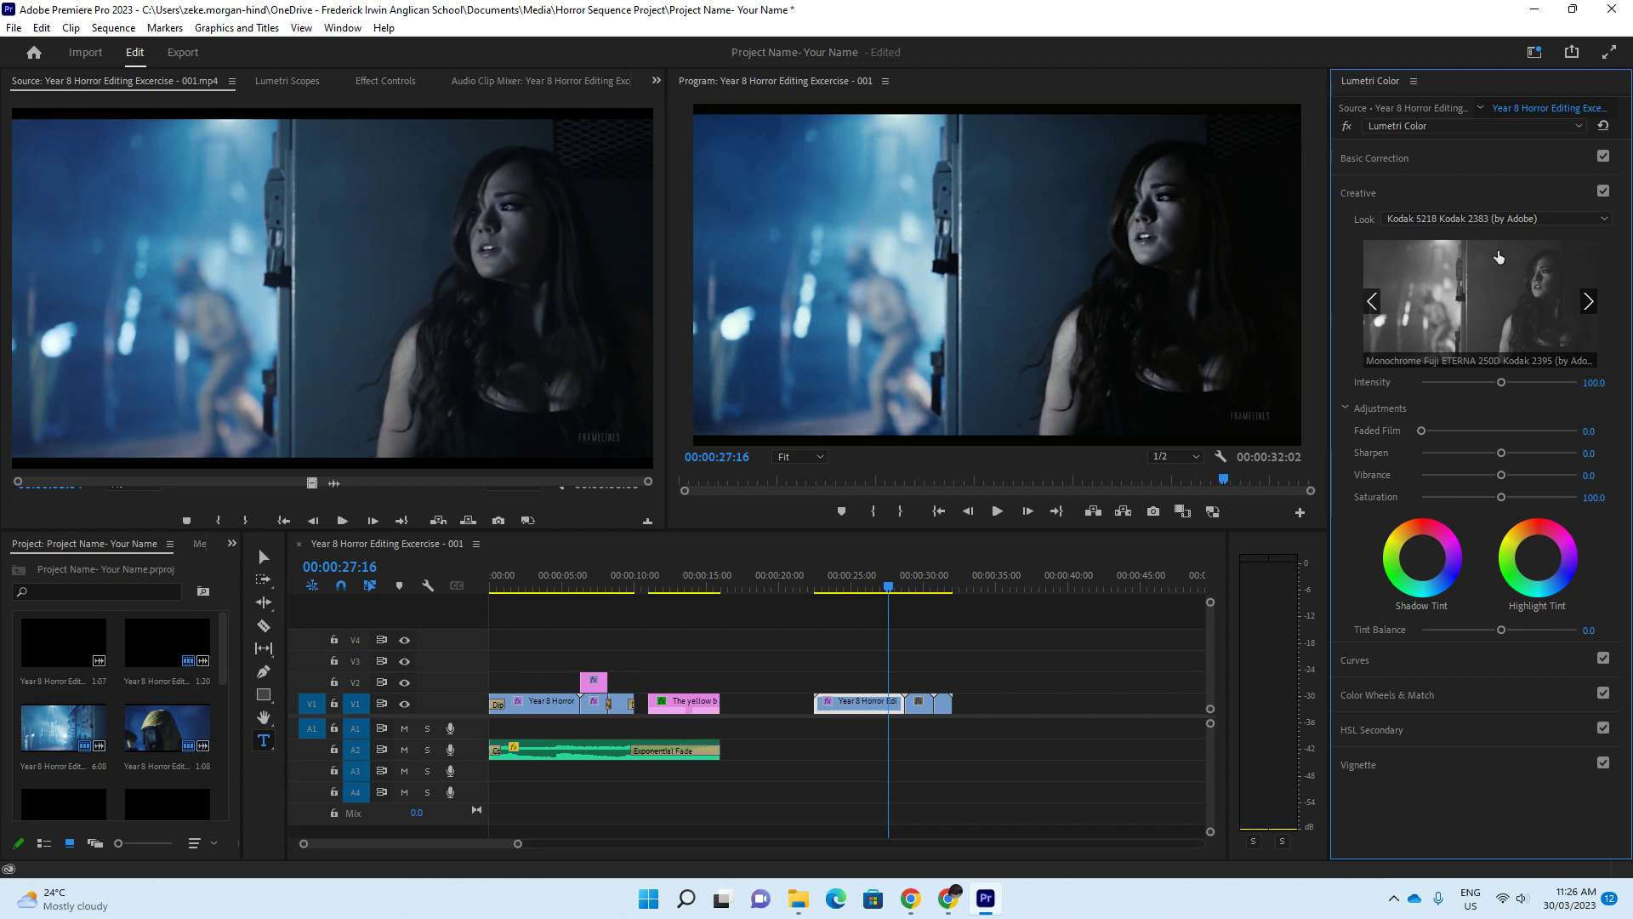
pyautogui.click(1495, 291)
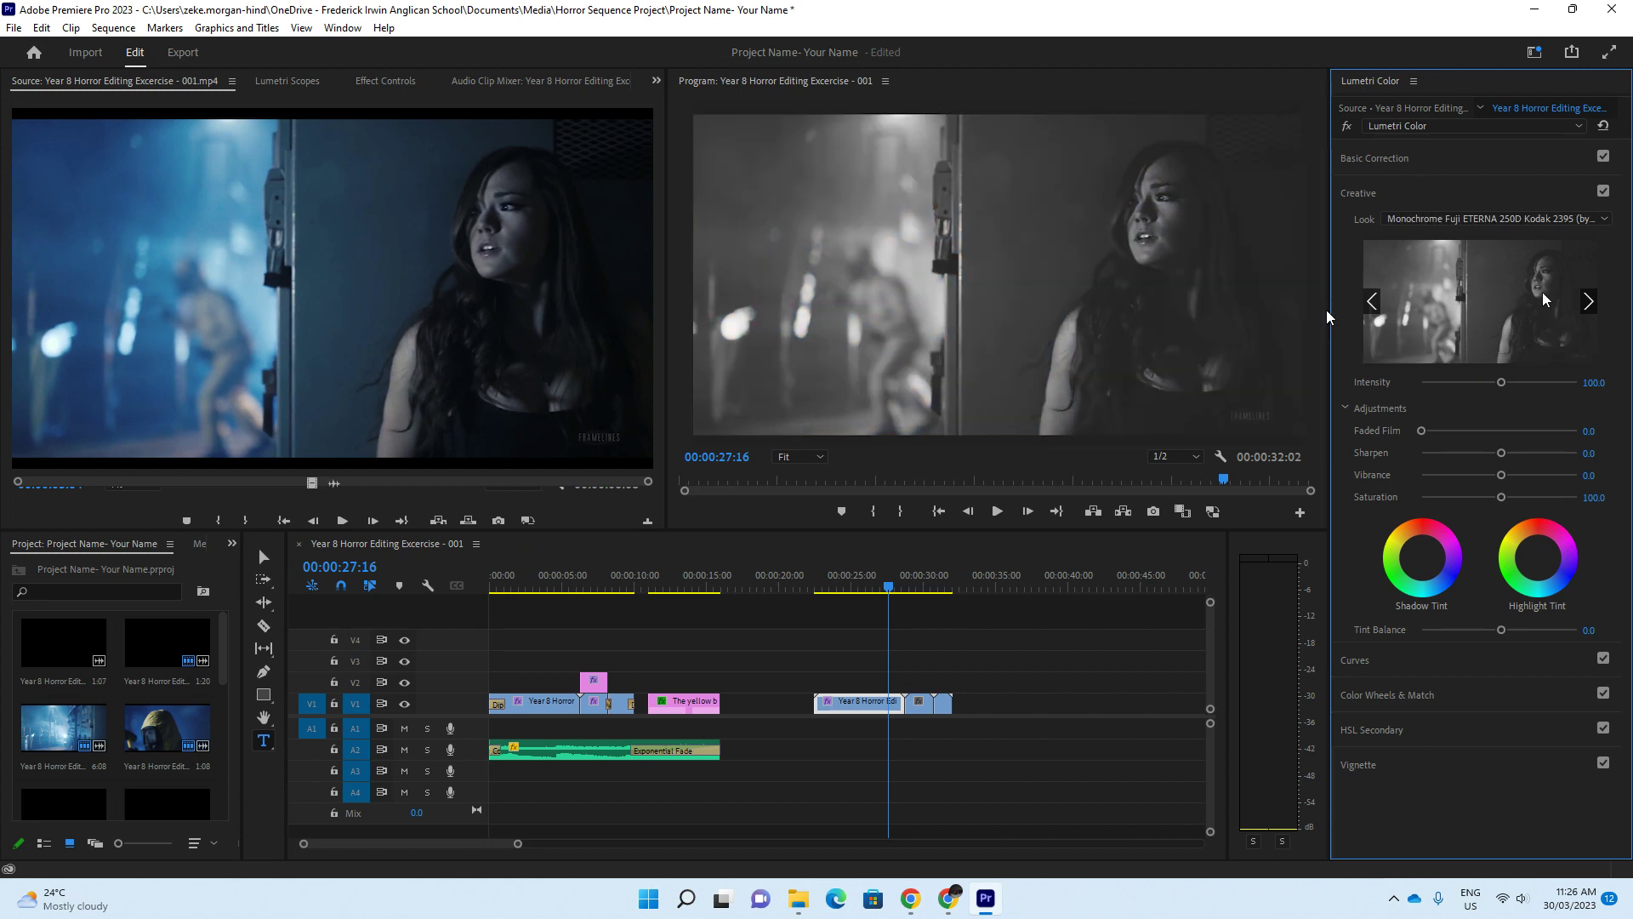
# Try the Monochrome Kodak 5205 Fuji 3510 (by Adobe) look on the clip, followed by the SL BIG HDR look
pyautogui.click(1594, 310)
pyautogui.click(1536, 311)
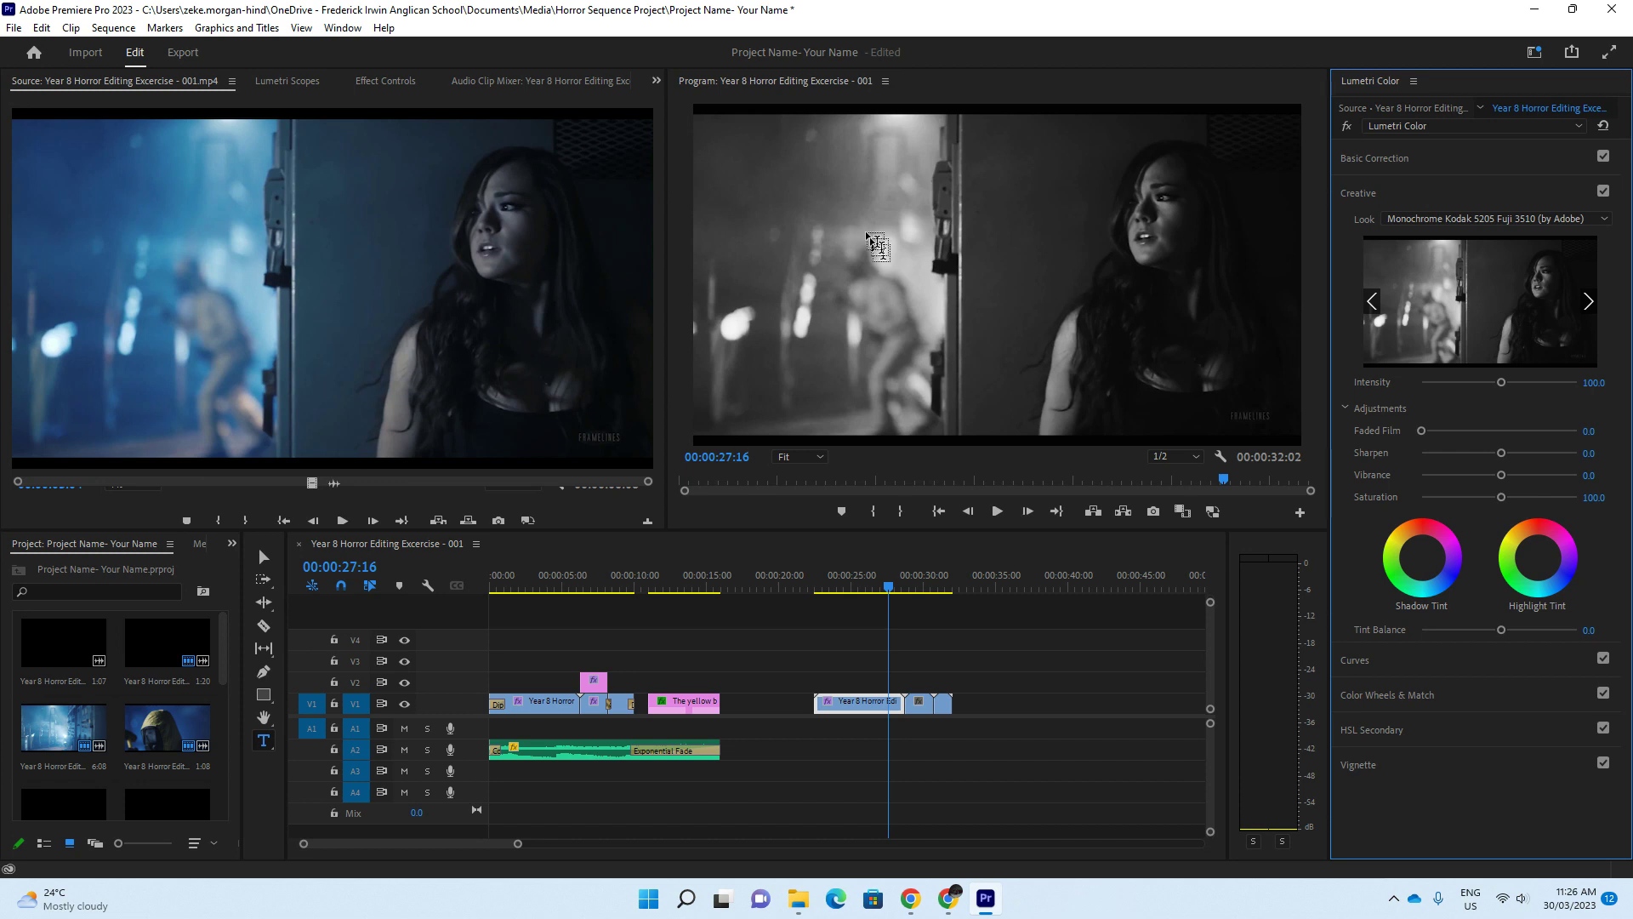
pyautogui.click(1589, 302)
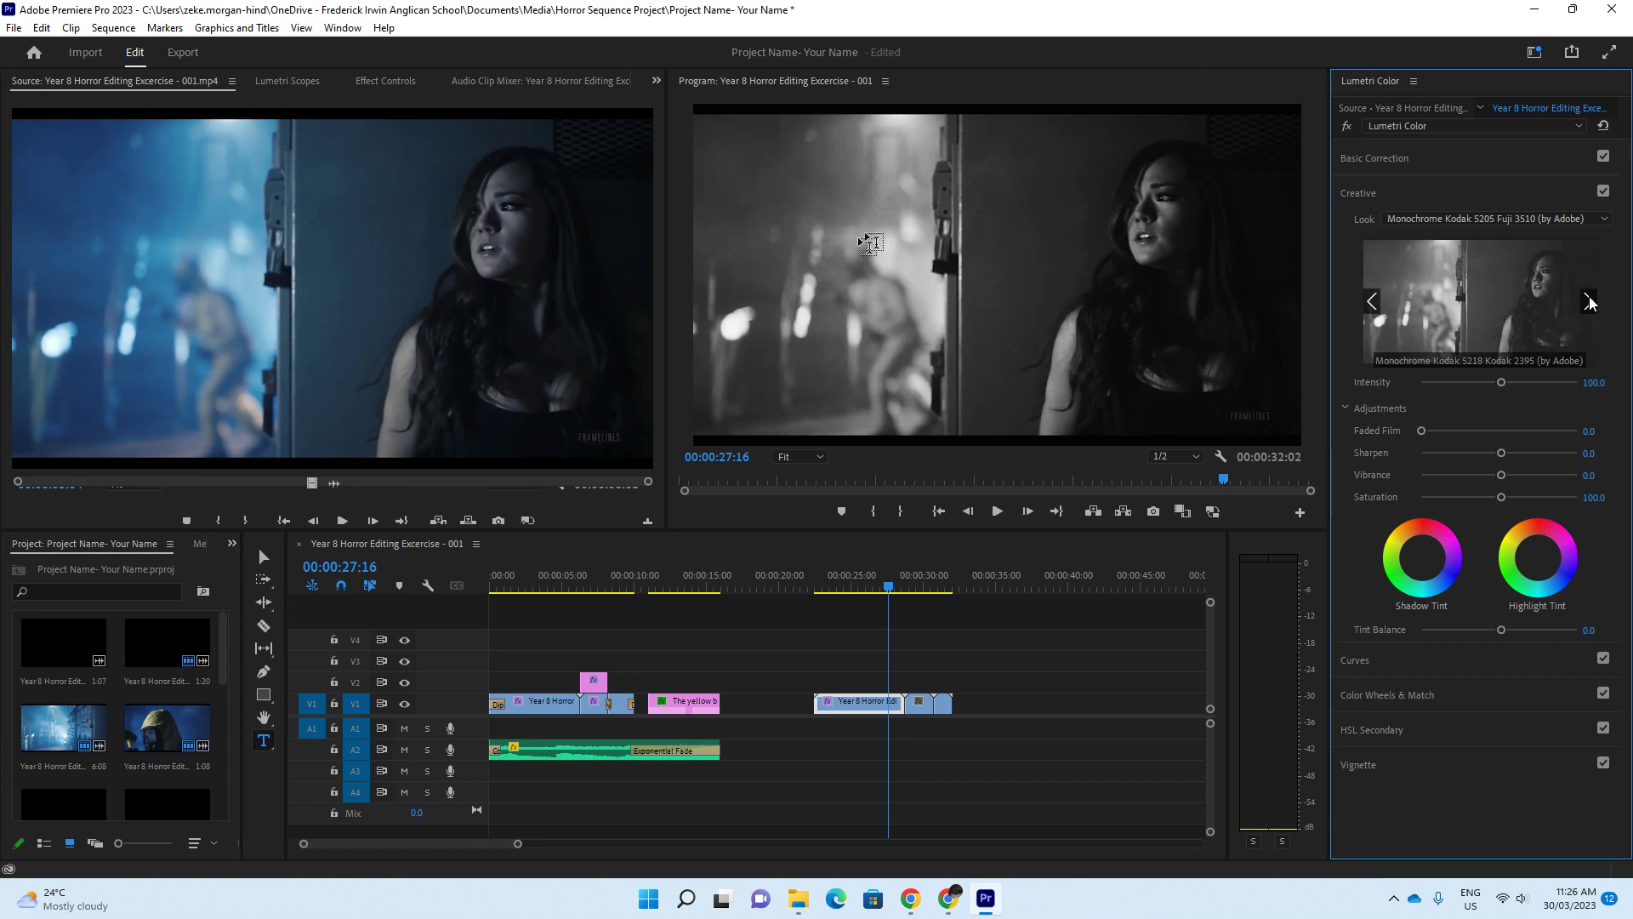
pyautogui.click(1503, 299)
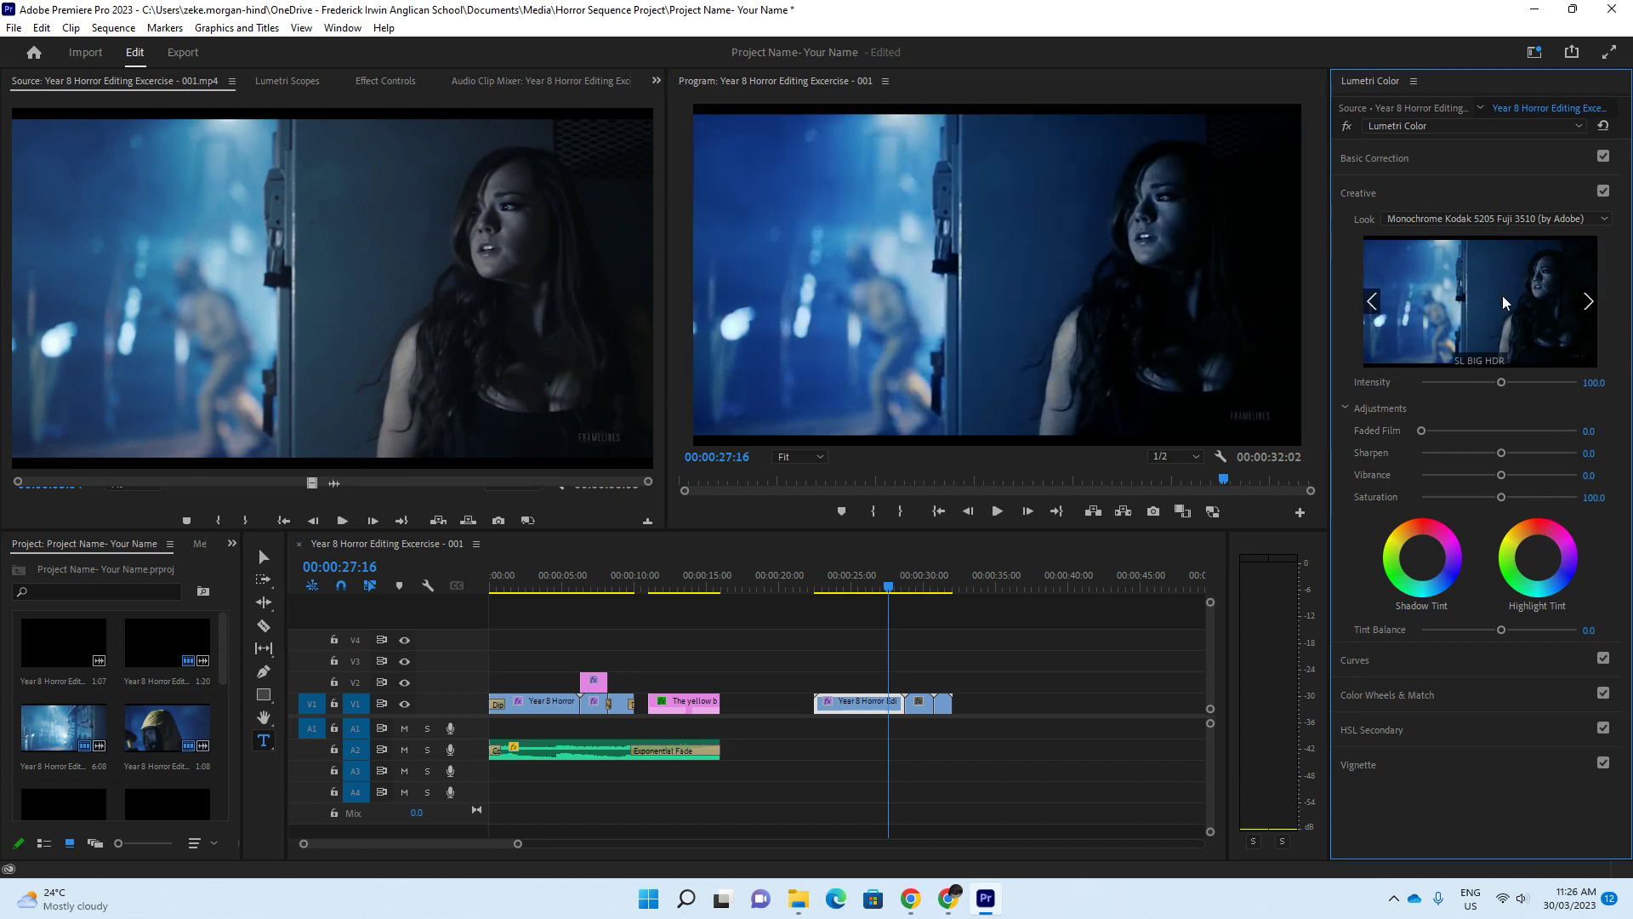
# Preview the looks neighbouring SL BIG HDR and reset the clip's creative look to None
pyautogui.click(1590, 304)
pyautogui.click(1590, 304)
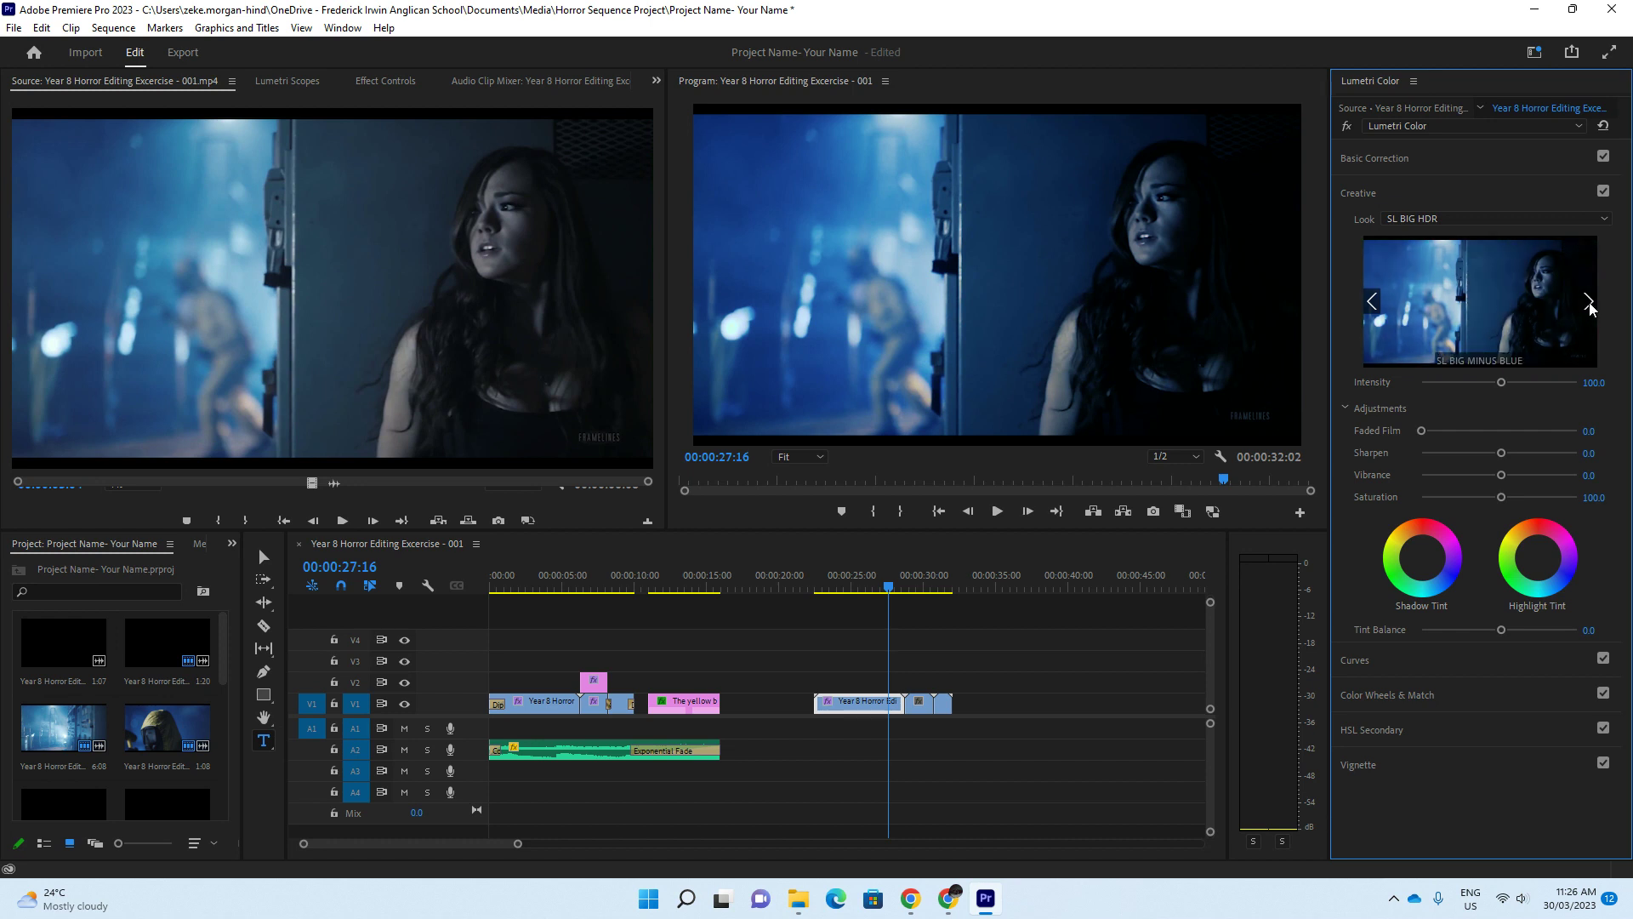
pyautogui.click(1590, 304)
pyautogui.click(1372, 301)
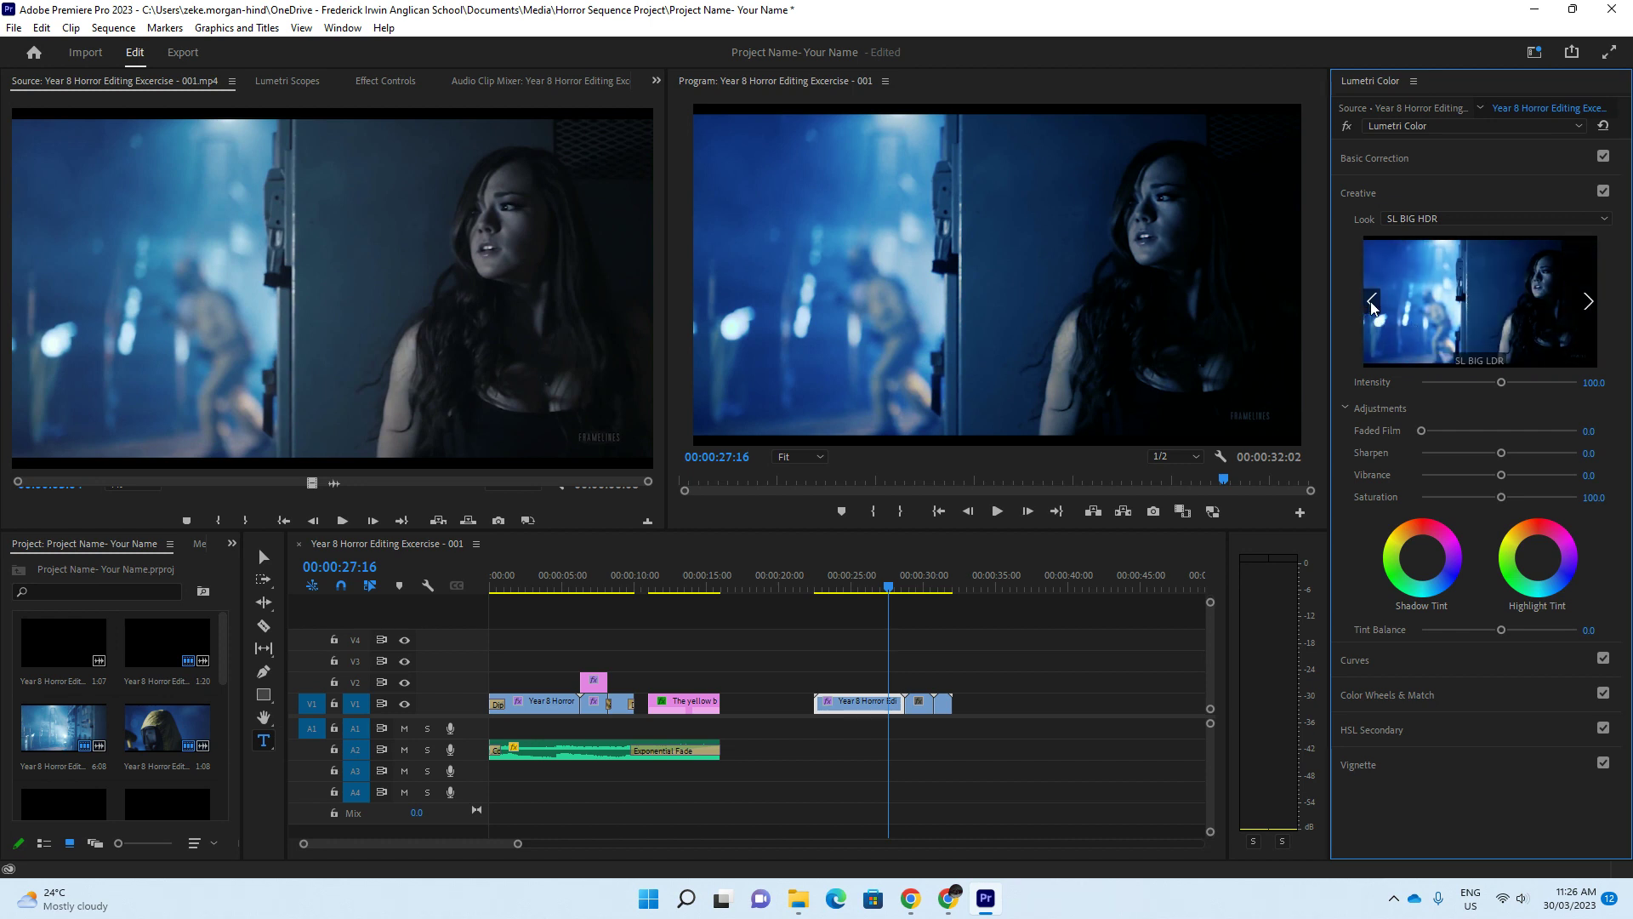
pyautogui.click(1372, 301)
pyautogui.click(1428, 219)
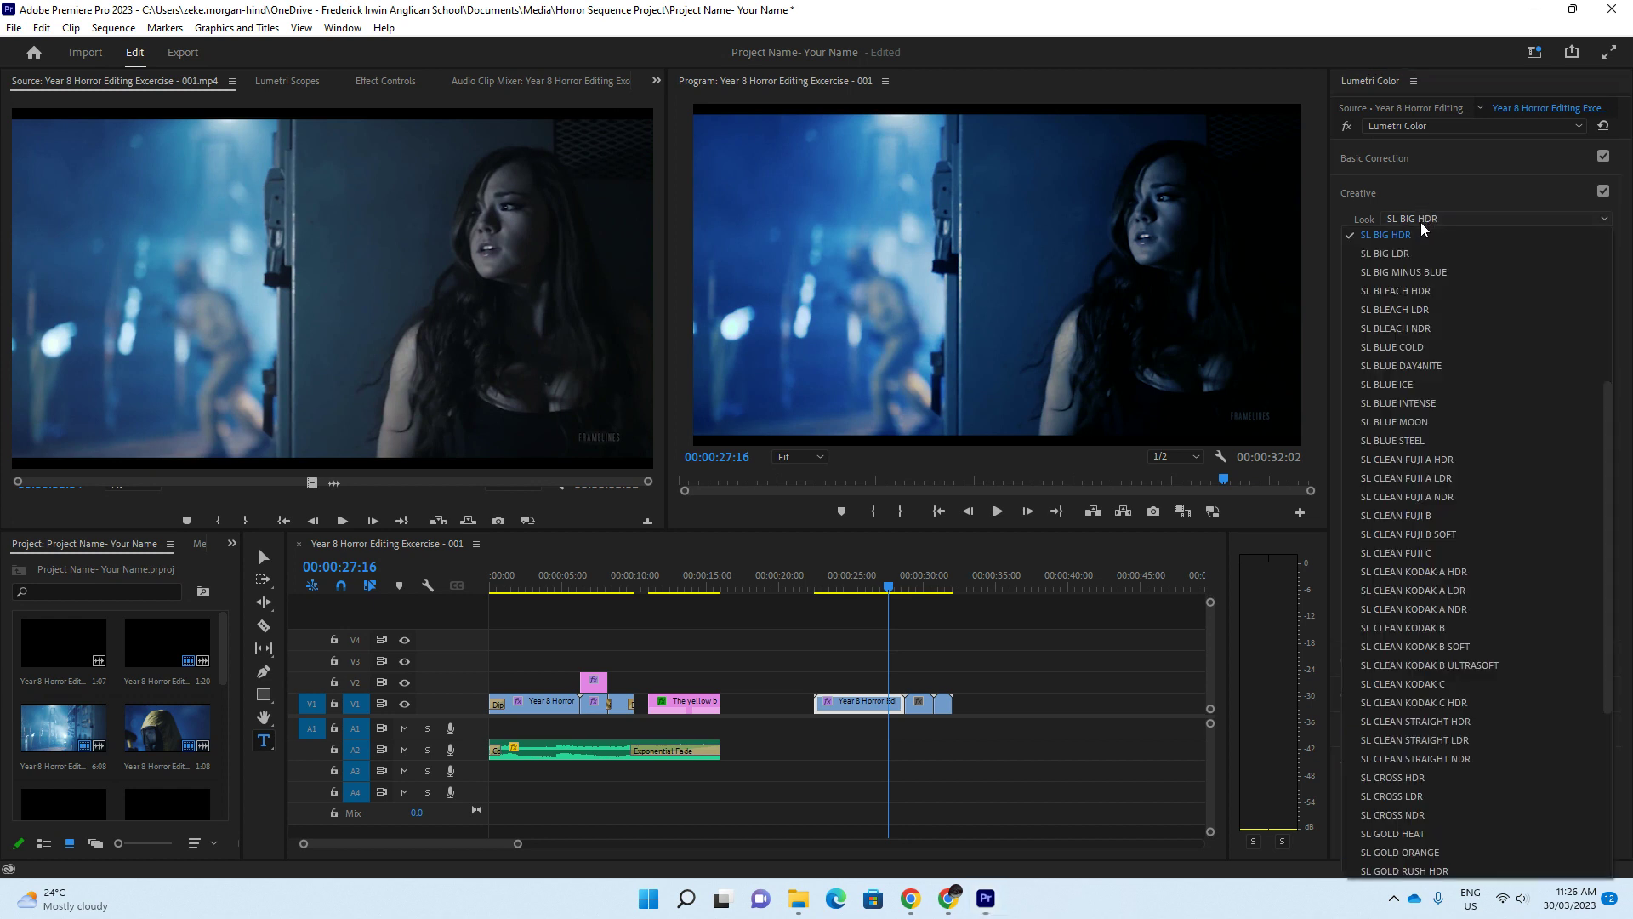
pyautogui.click(1388, 239)
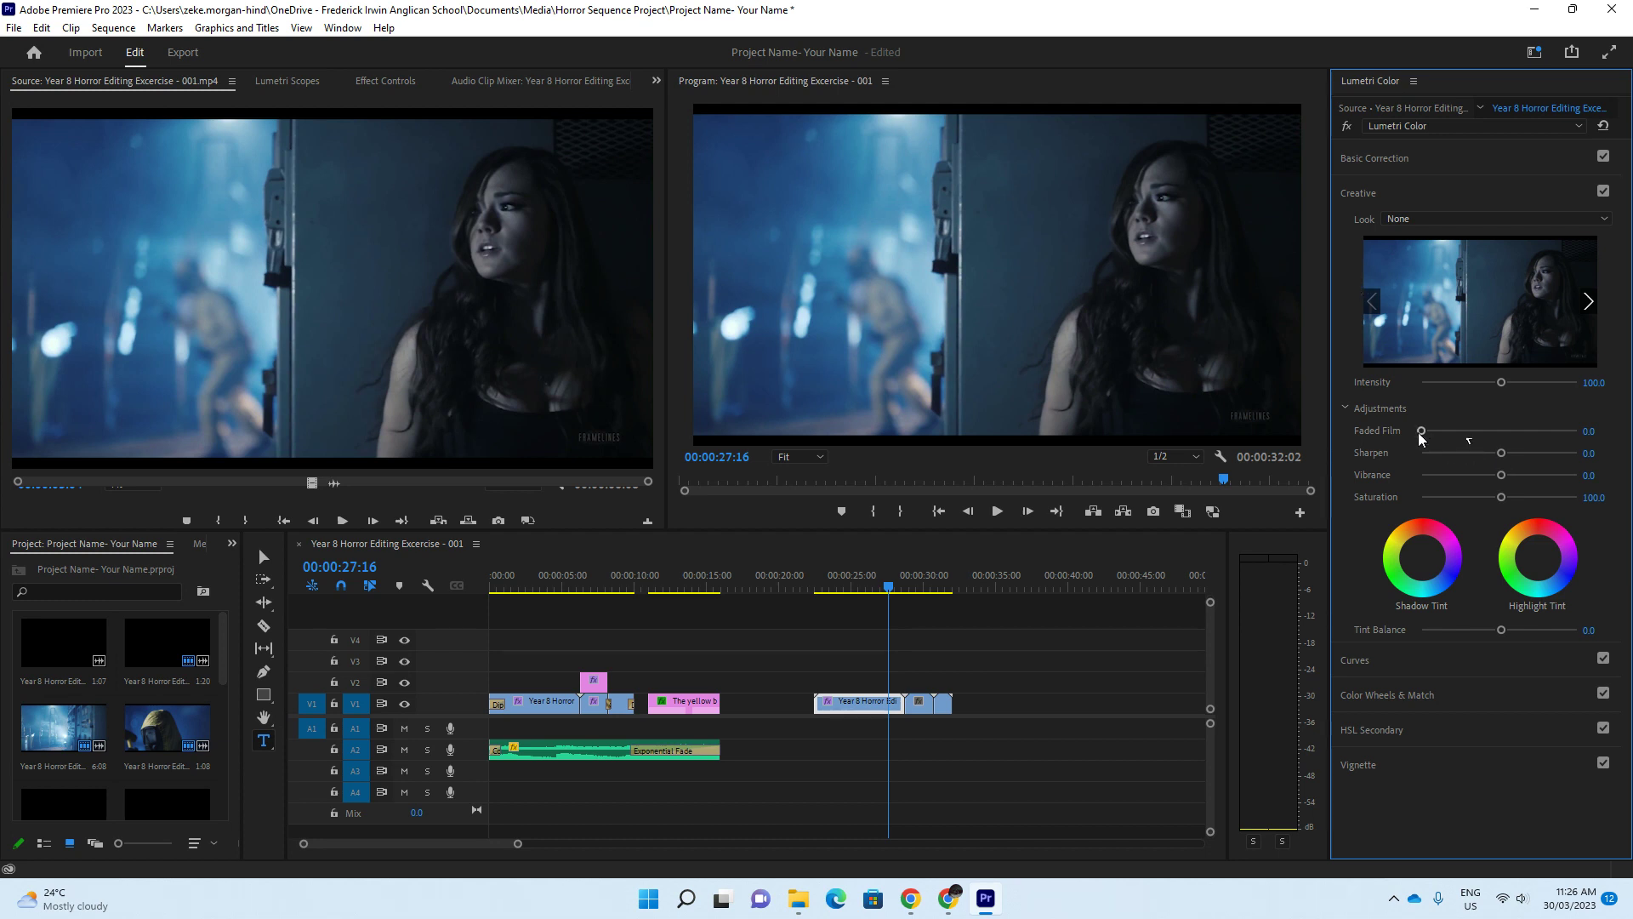
# Adjust the clip's creative settings to Faded Film 0.0, Sharpen 1.1 and Vibrance -6.5
pyautogui.moveTo(1421, 431); pyautogui.dragTo(1318, 440)
pyautogui.moveTo(1501, 453); pyautogui.dragTo(1589, 454)
pyautogui.moveTo(1580, 459); pyautogui.dragTo(1507, 457)
pyautogui.moveTo(1502, 479); pyautogui.dragTo(1603, 472)
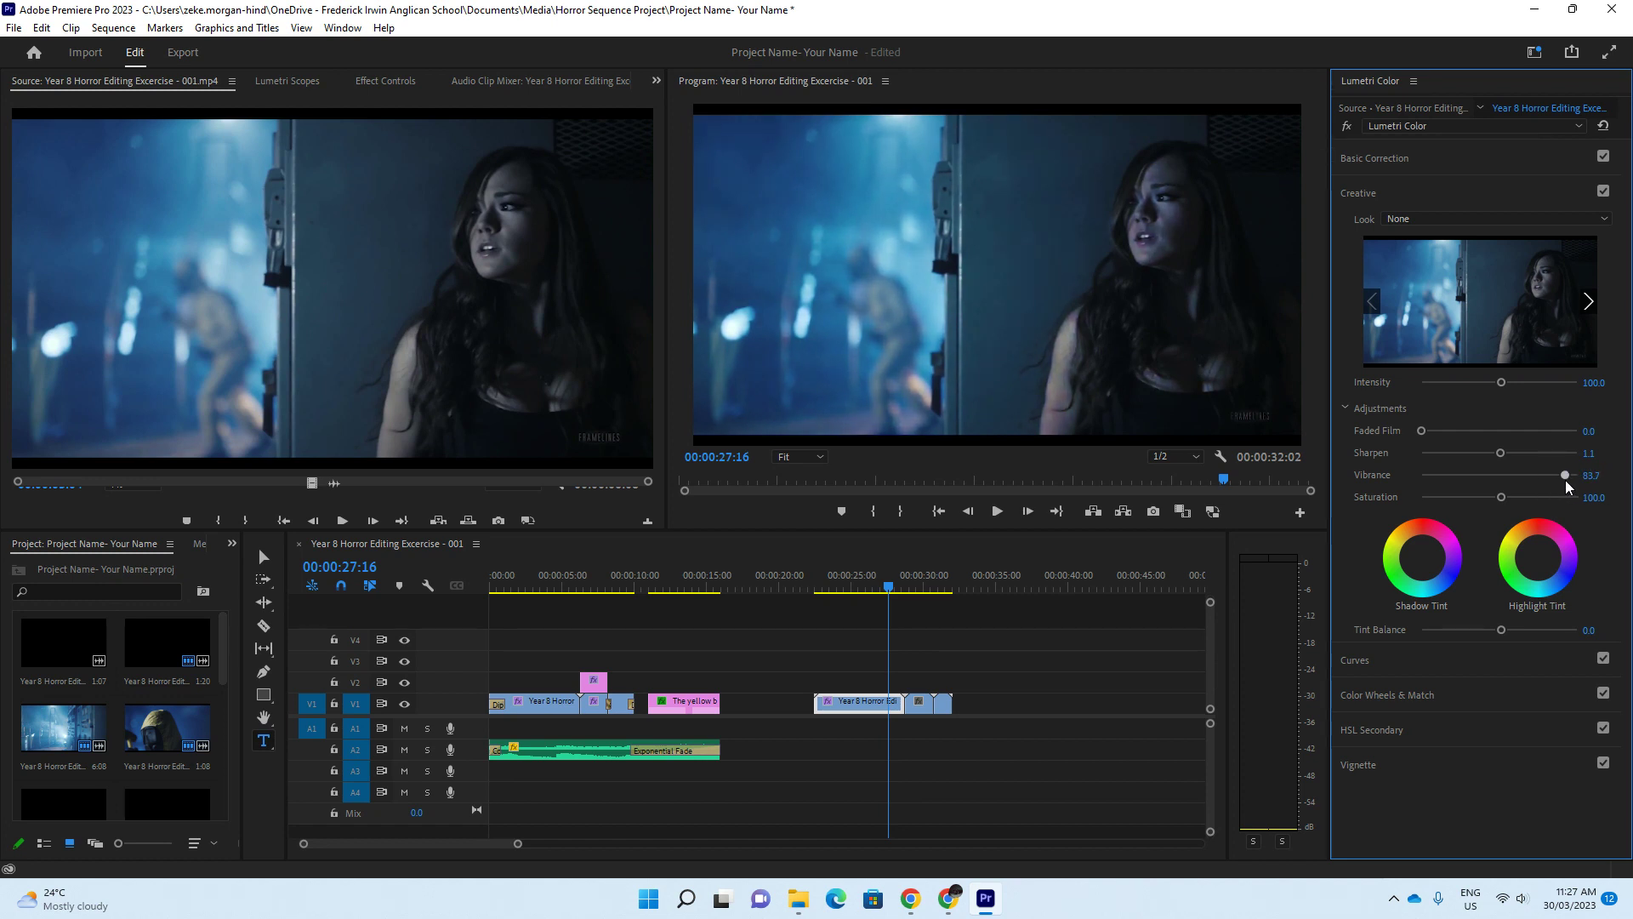
pyautogui.moveTo(1613, 479); pyautogui.dragTo(1495, 489)
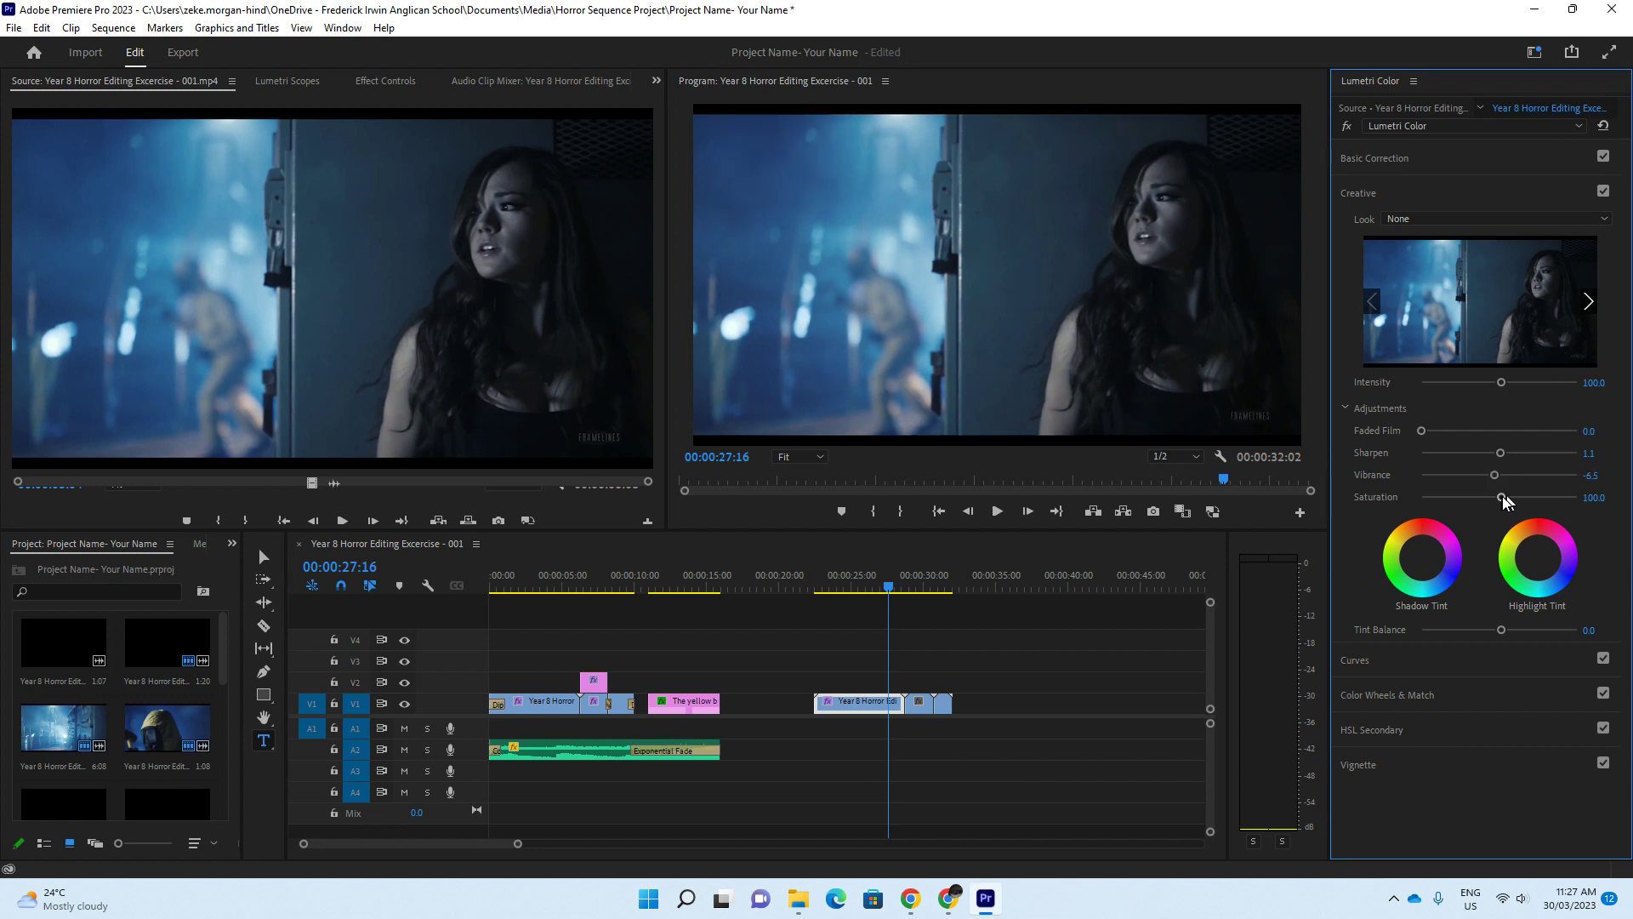
# Set the clip's creative Saturation to 164.1 and push its Shadow Tint fully to red
pyautogui.moveTo(1504, 498); pyautogui.dragTo(1408, 478)
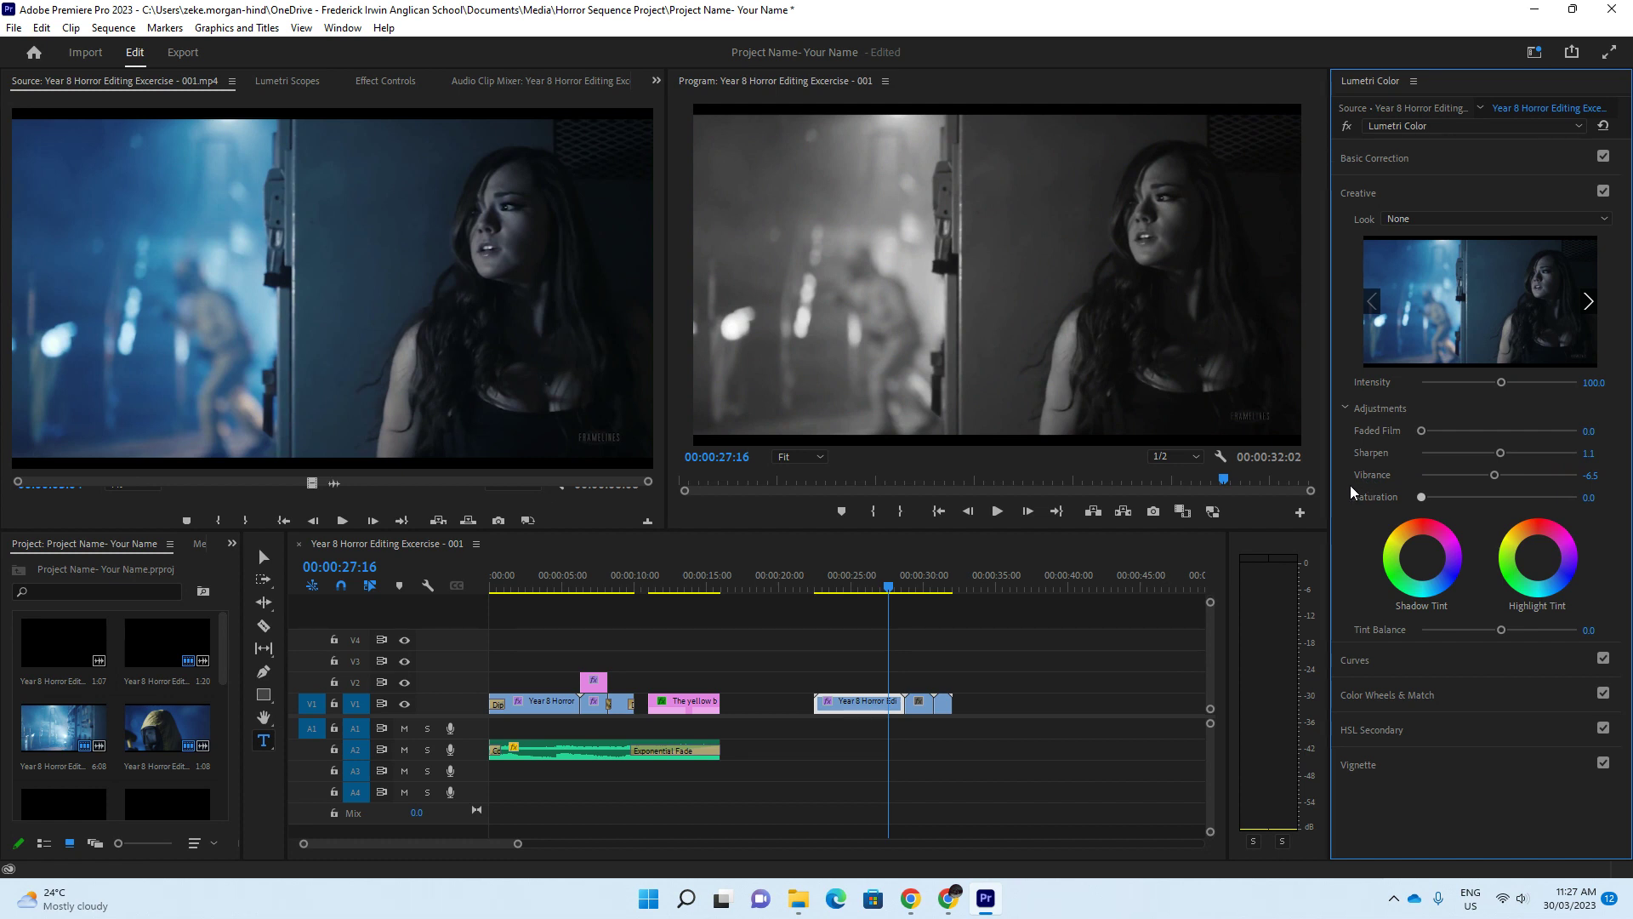
pyautogui.moveTo(1349, 491); pyautogui.dragTo(1563, 511)
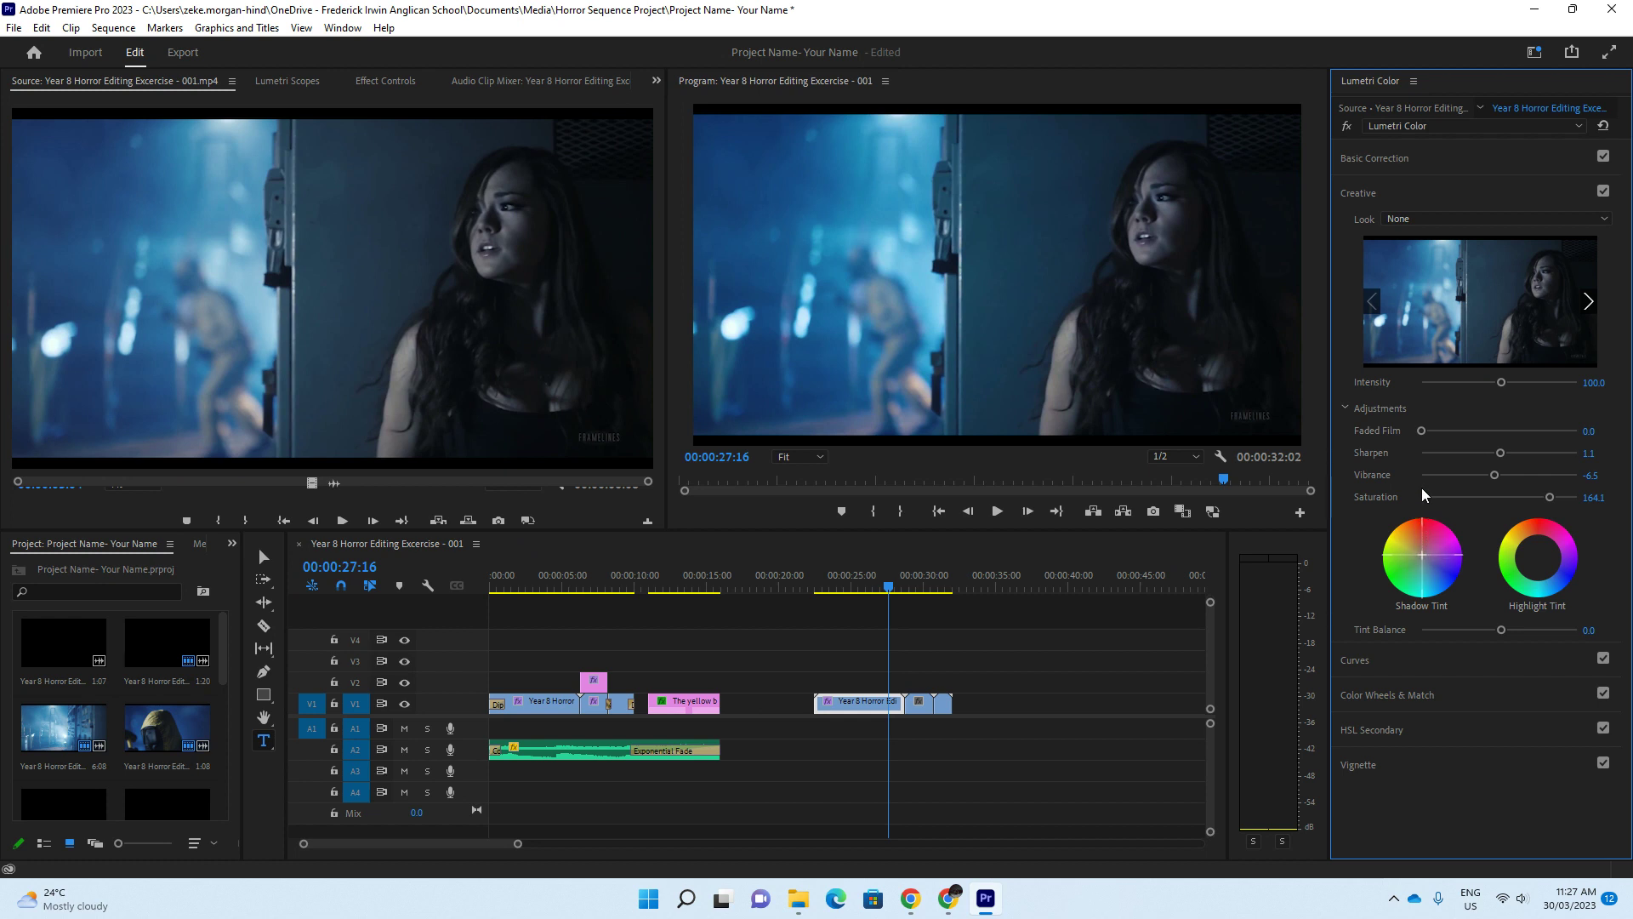
pyautogui.moveTo(1426, 496); pyautogui.dragTo(1395, 158)
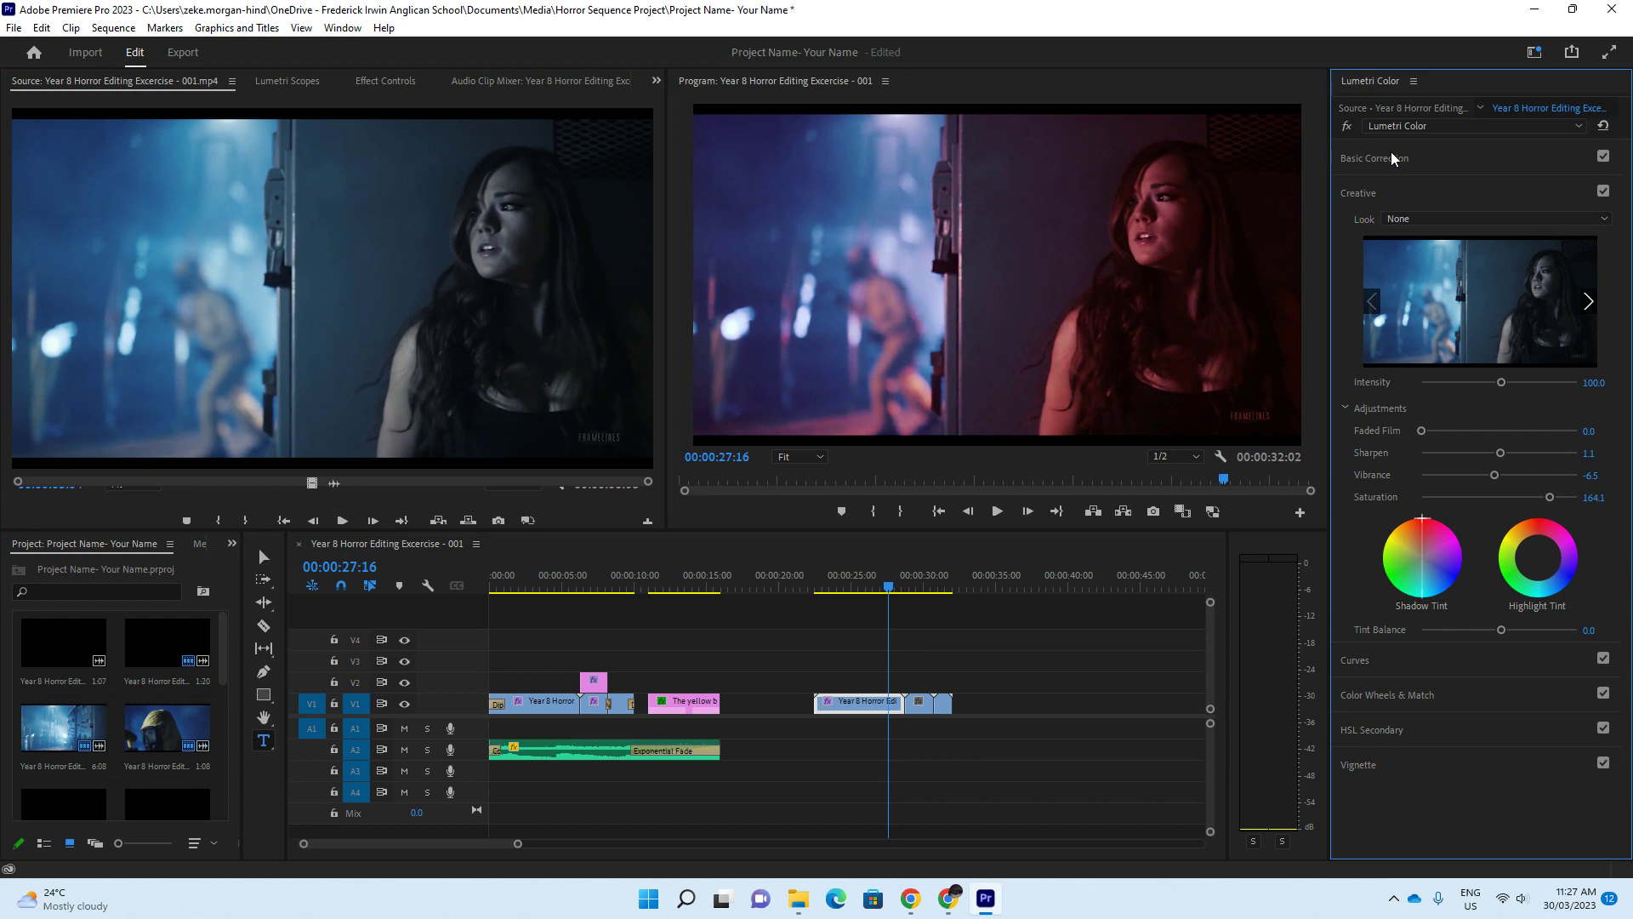